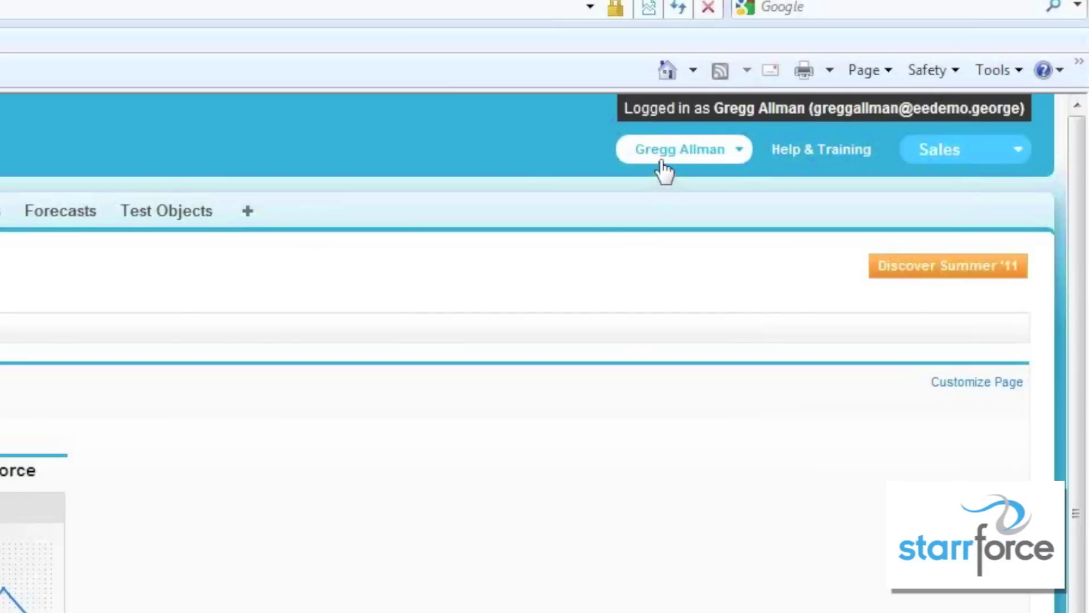
Open the account menu under your user name at the top of the page.
{"action": "left_click", "coordinate": [664, 165]}
Go to Setup > Desktop Administration > Outlook Configurations.
{"action": "left_click", "coordinate": [671, 218]}
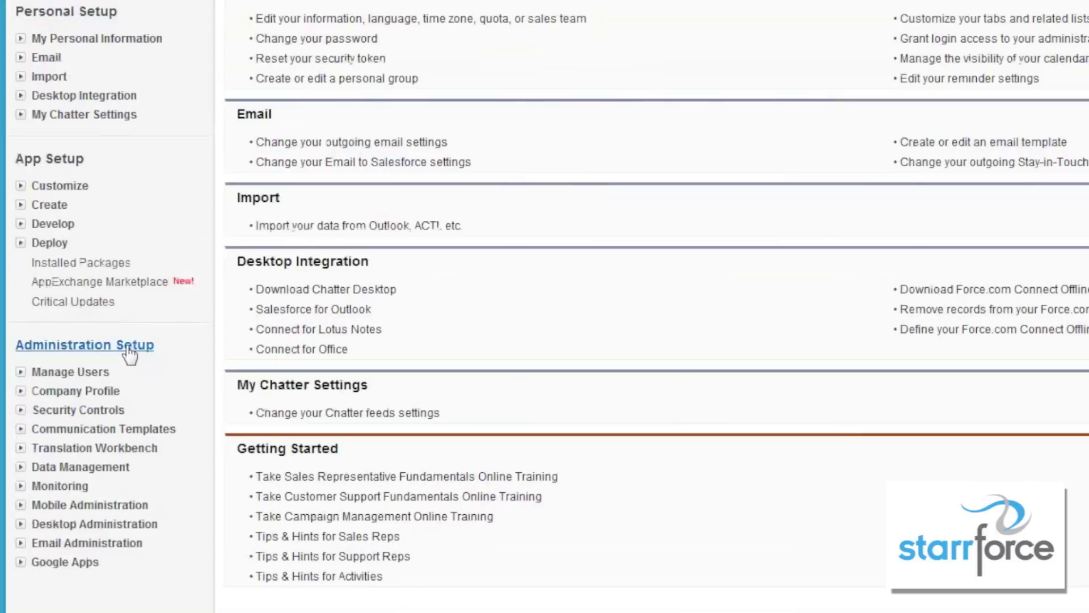
{"action": "left_click", "coordinate": [20, 523]}
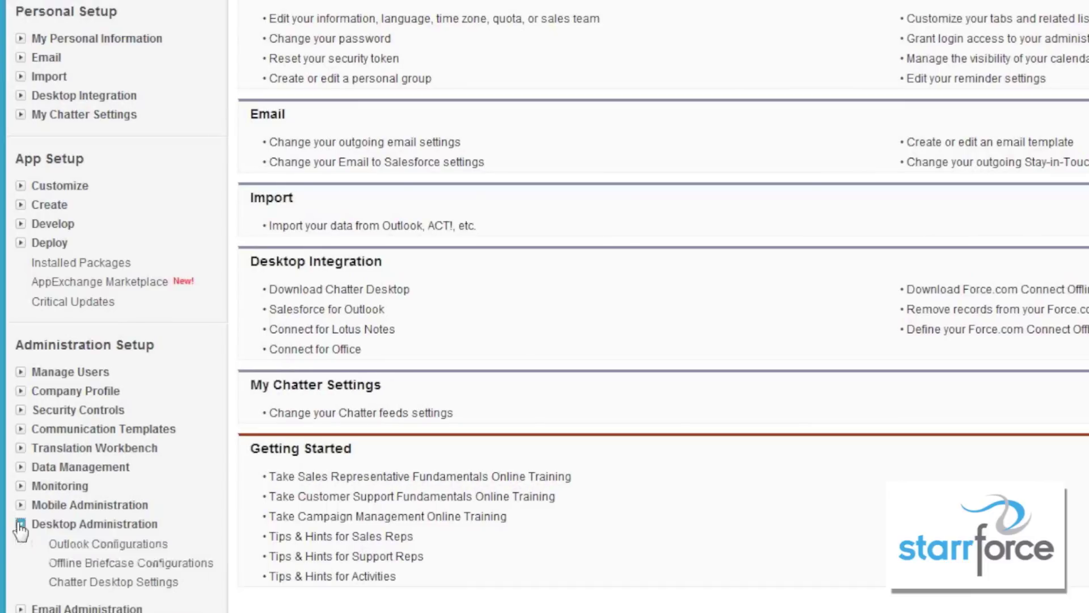
{"action": "left_click", "coordinate": [118, 546]}
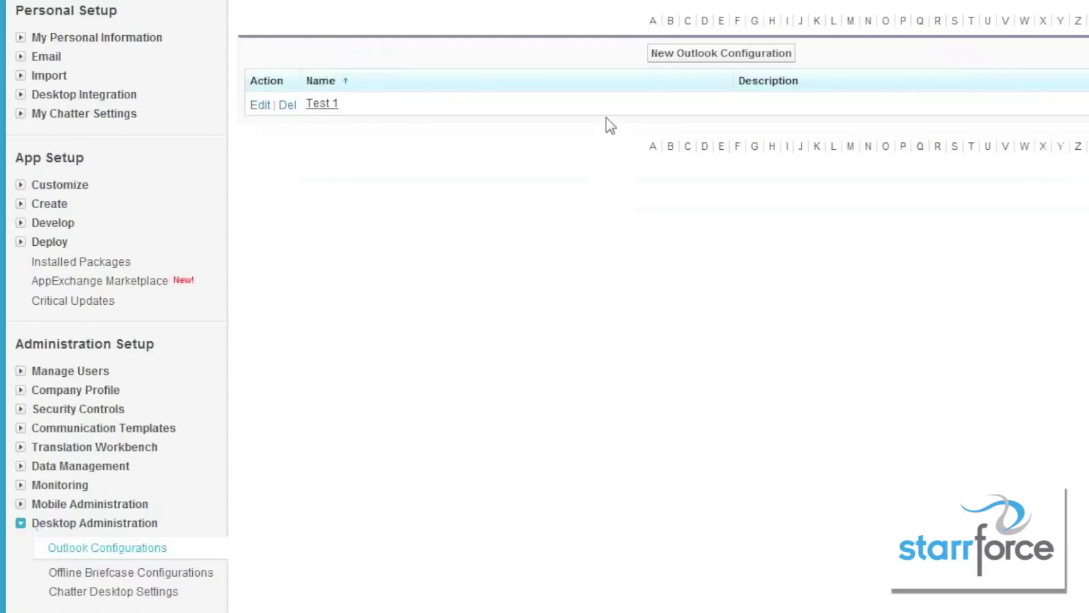
Start a new Outlook configuration named 'Test 2' and mark it Active.
{"action": "left_click", "coordinate": [729, 57]}
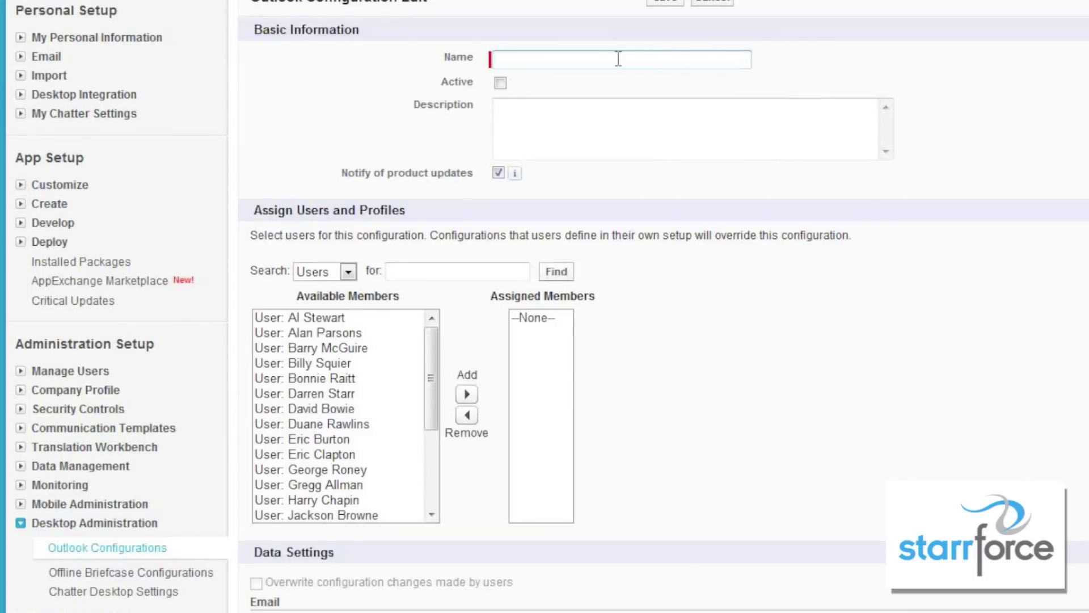
{"action": "type", "text": "Test 2"}
{"action": "left_click", "coordinate": [501, 83]}
{"action": "left_click", "coordinate": [522, 120]}
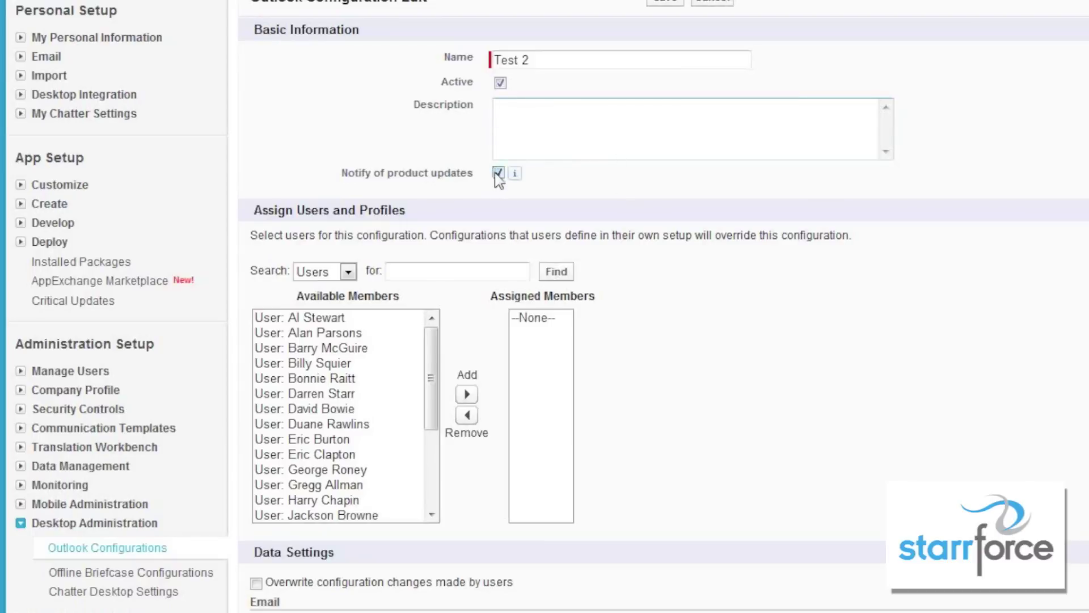
{"action": "mouse_move", "coordinate": [511, 175]}
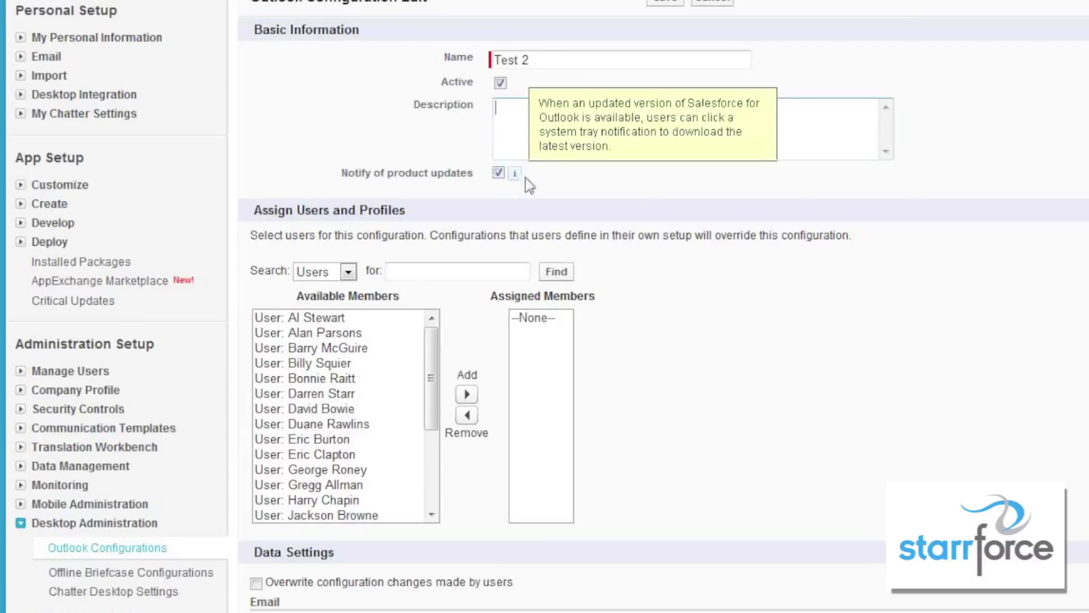
Assign the first four Available Members to Test 2 and scroll down to Data Settings.
{"action": "left_click", "coordinate": [324, 319]}
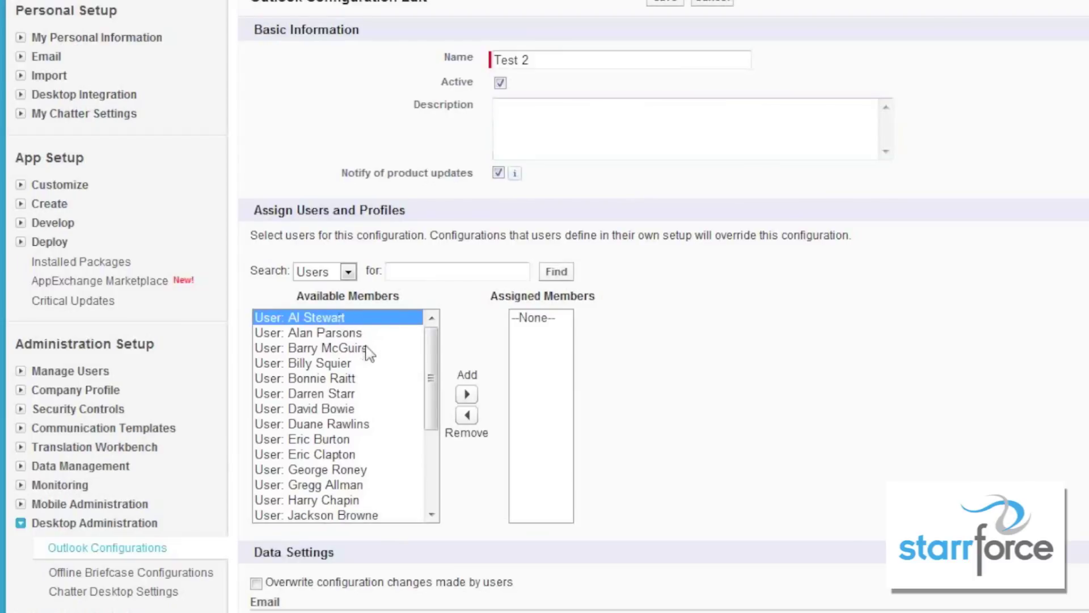
{"action": "left_click", "coordinate": [357, 364], "text": "shift"}
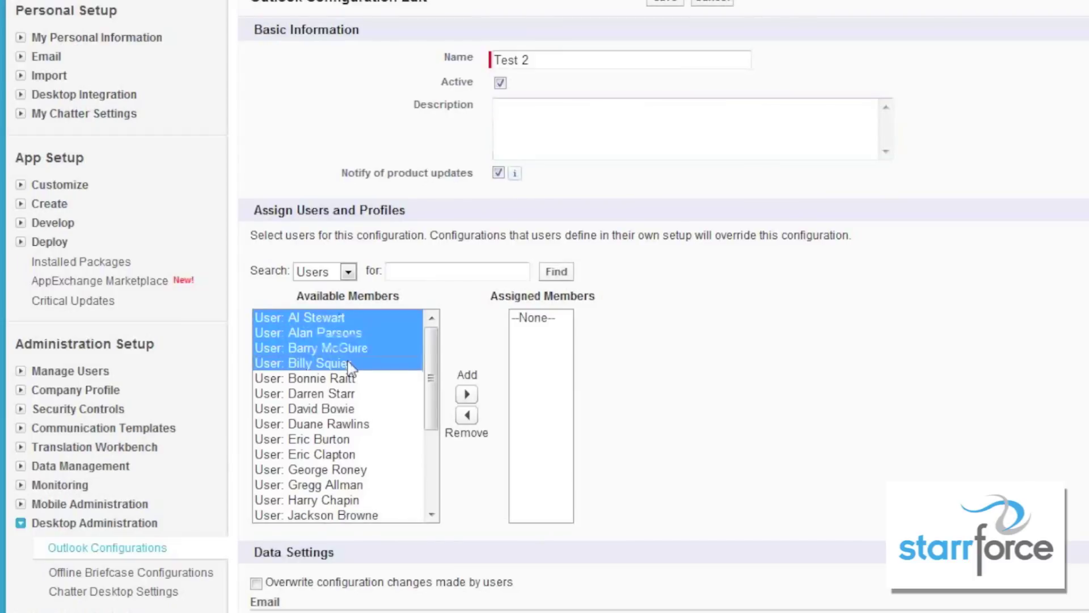
{"action": "left_click", "coordinate": [467, 395]}
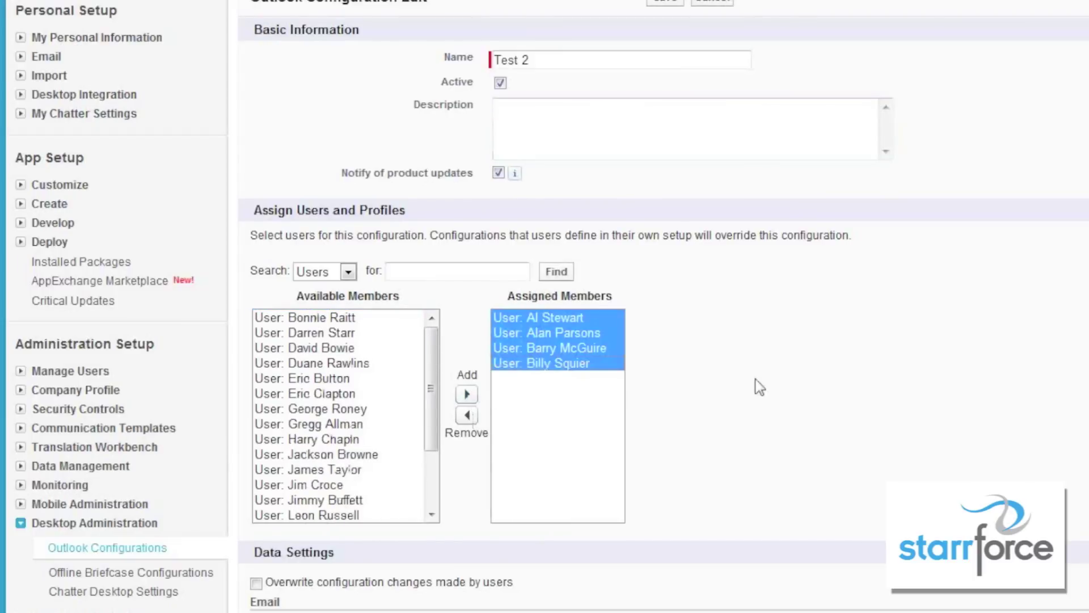
{"action": "scroll", "coordinate": [741, 358], "scroll_direction": "down", "scroll_amount": 4}
{"action": "scroll", "coordinate": [733, 354], "scroll_direction": "down", "scroll_amount": 2}
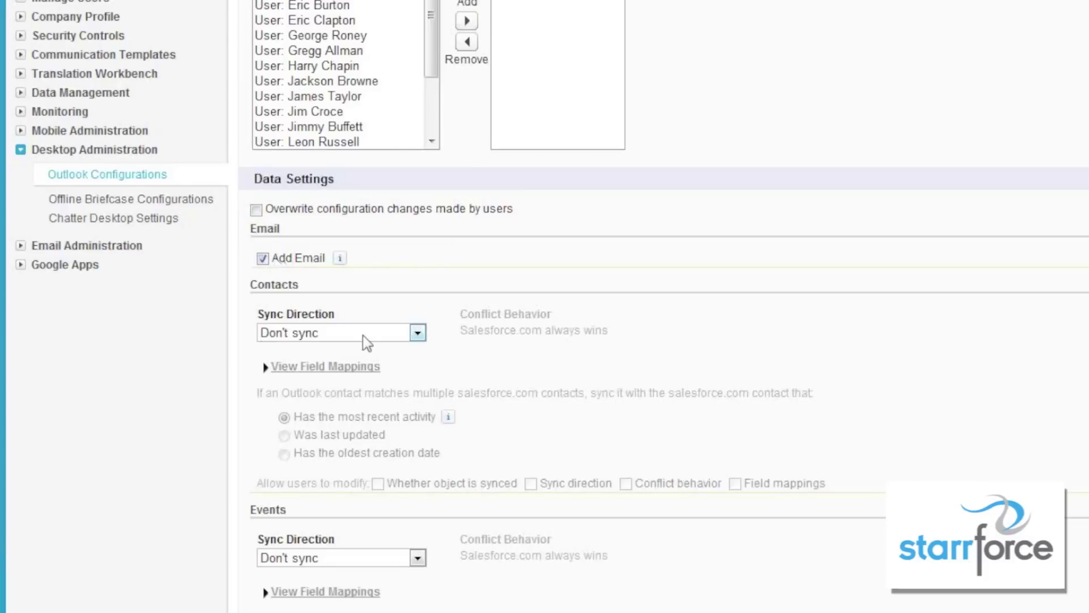
Set Contacts to Sync both ways with Salesforce.com always winning conflicts.
{"action": "left_click", "coordinate": [417, 333]}
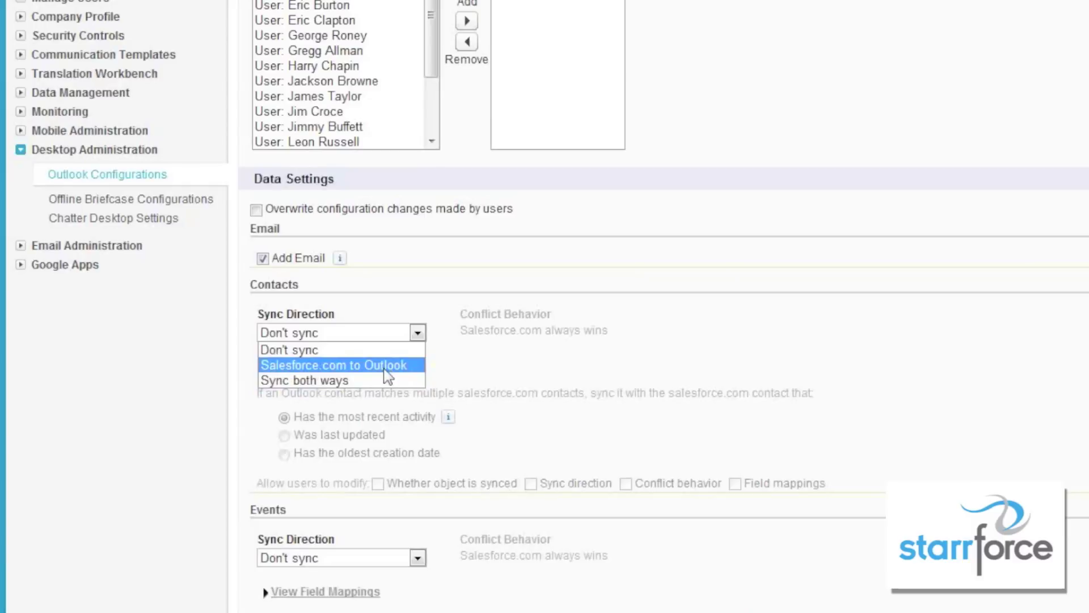
{"action": "left_click", "coordinate": [376, 381]}
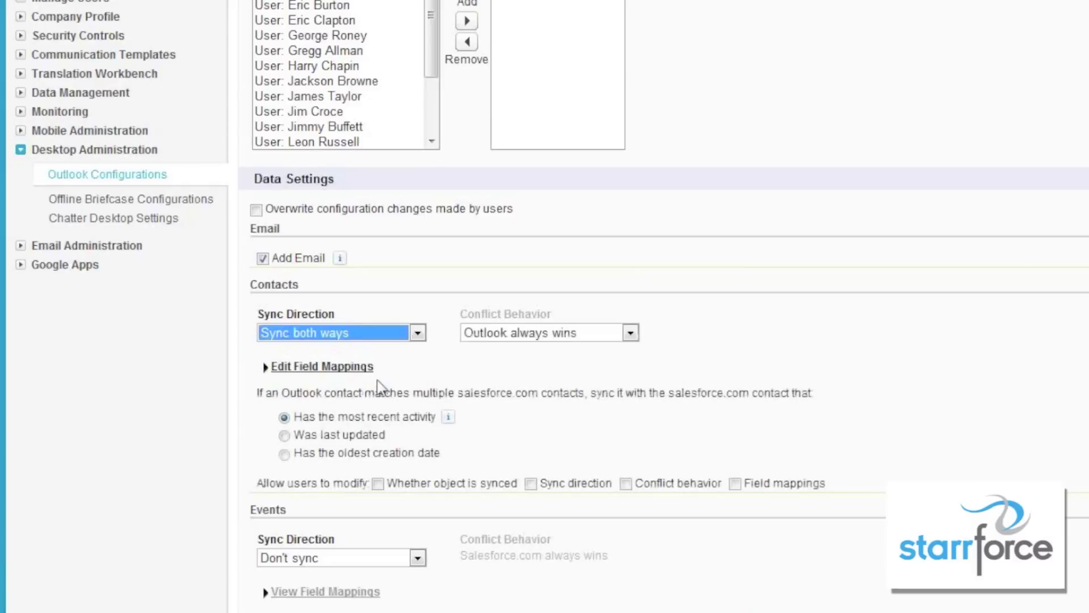
{"action": "left_click", "coordinate": [629, 332]}
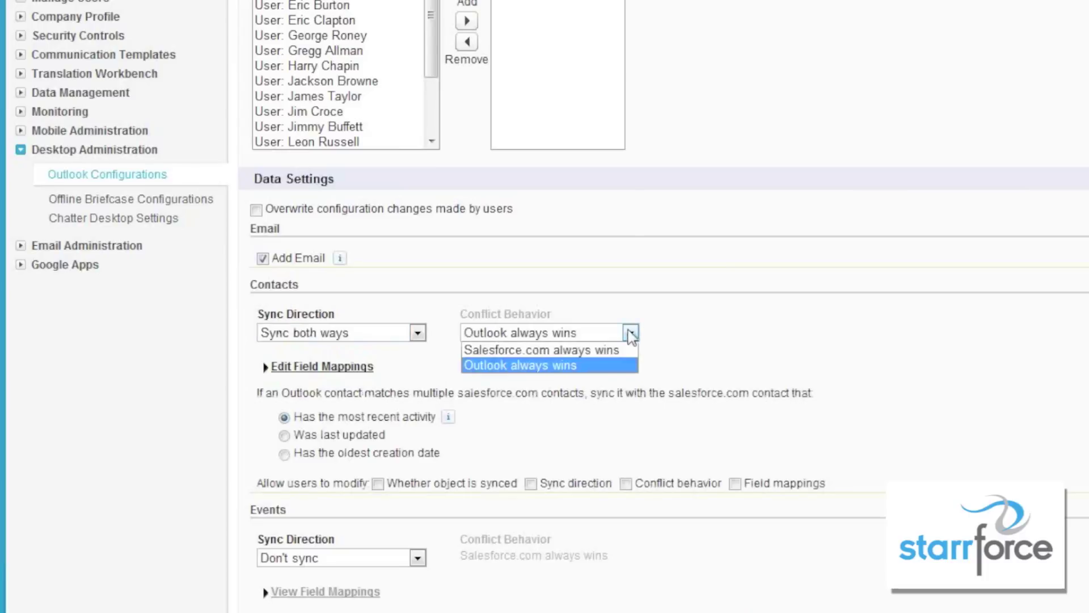
{"action": "left_click", "coordinate": [587, 353]}
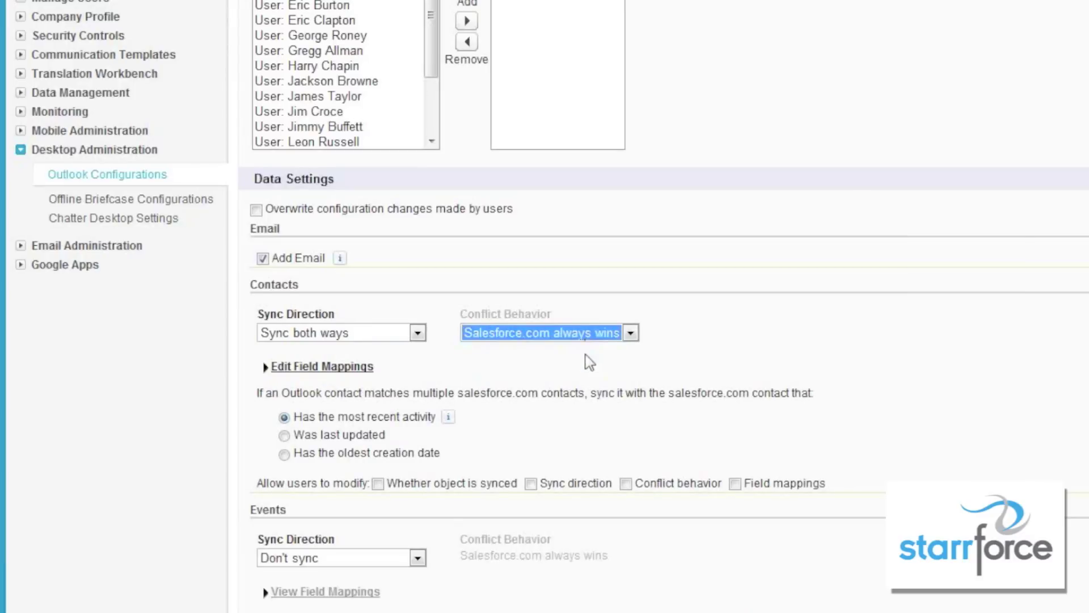
{"action": "scroll", "coordinate": [588, 360], "scroll_direction": "down", "scroll_amount": 2}
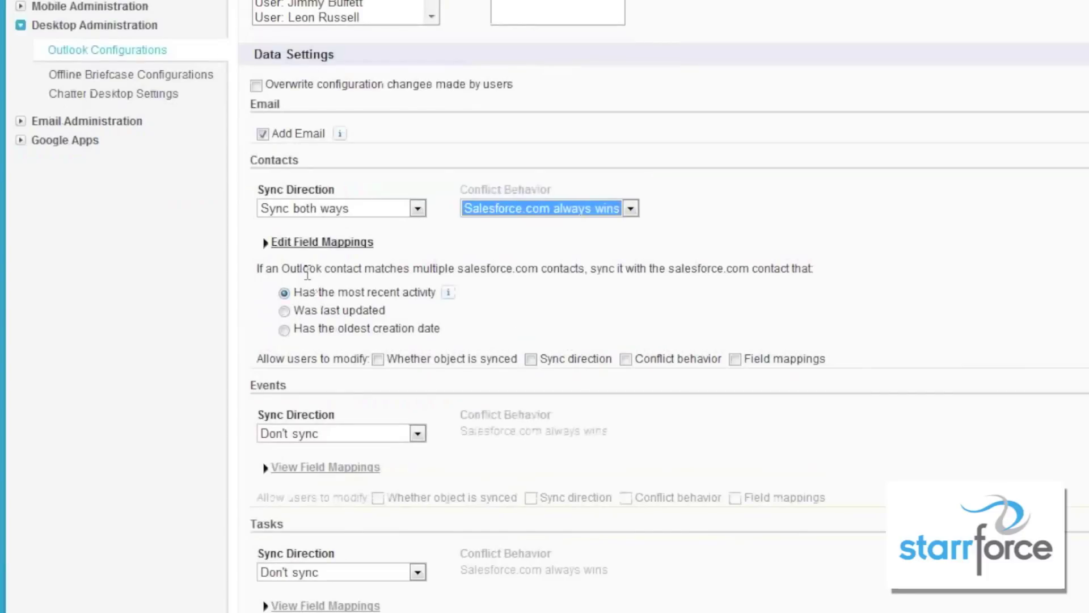
{"action": "left_click_drag", "start_coordinate": [307, 273], "coordinate": [584, 278]}
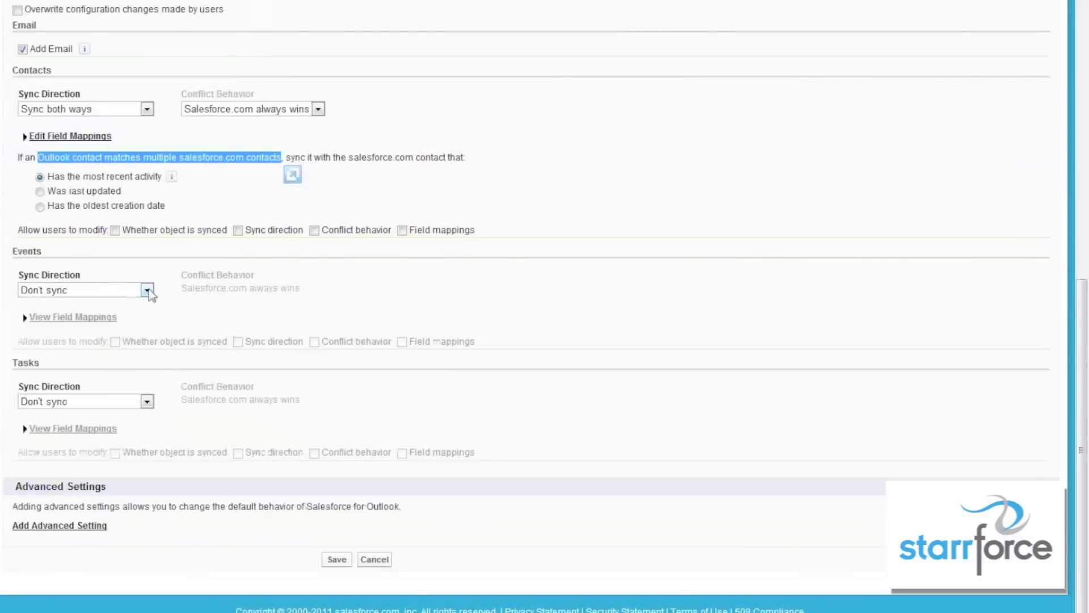
Set Events to sync Outlook to salesforce.com, briefly reviewing the event field mappings.
{"action": "left_click", "coordinate": [147, 290]}
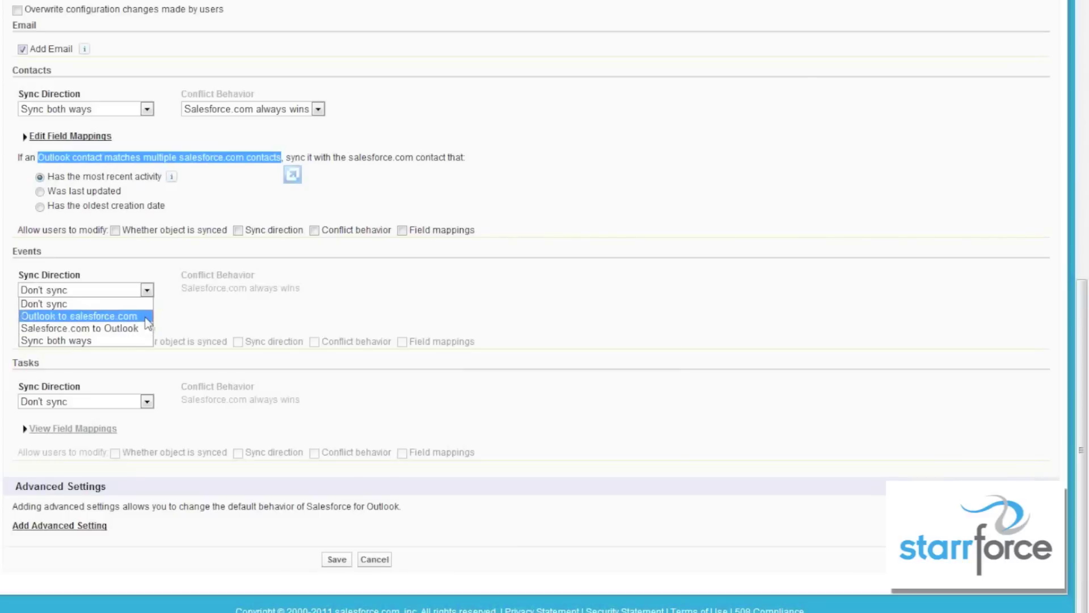
{"action": "left_click", "coordinate": [116, 321]}
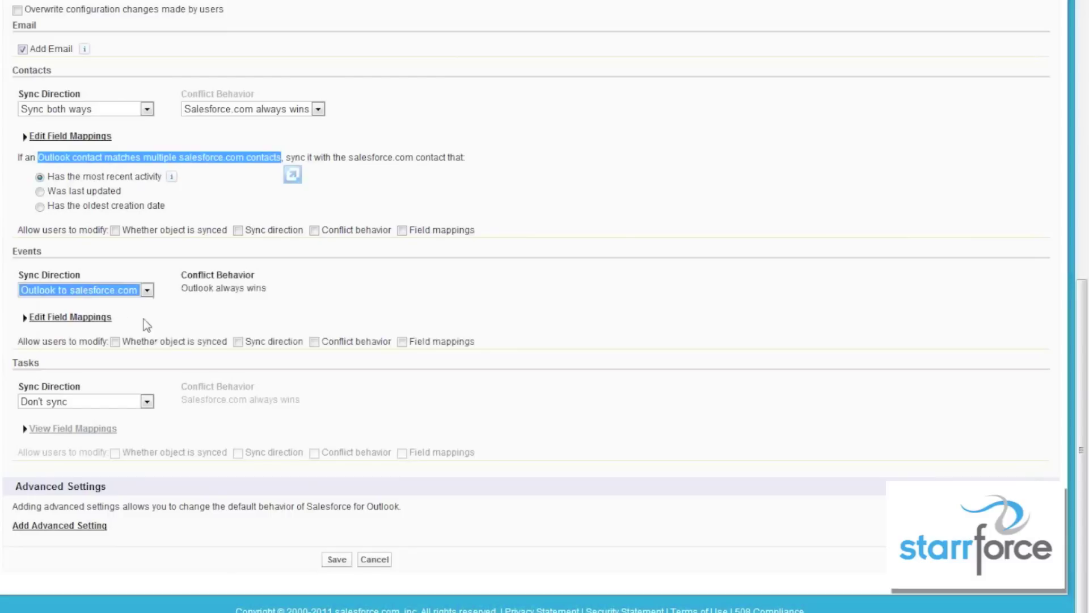
{"action": "left_click", "coordinate": [77, 320]}
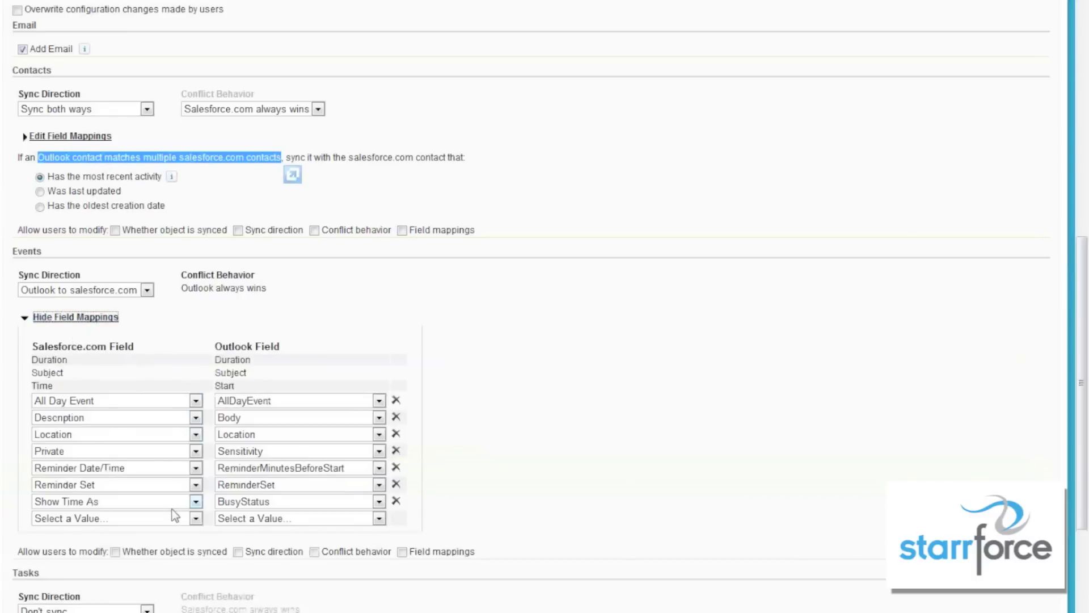
{"action": "left_click", "coordinate": [75, 317]}
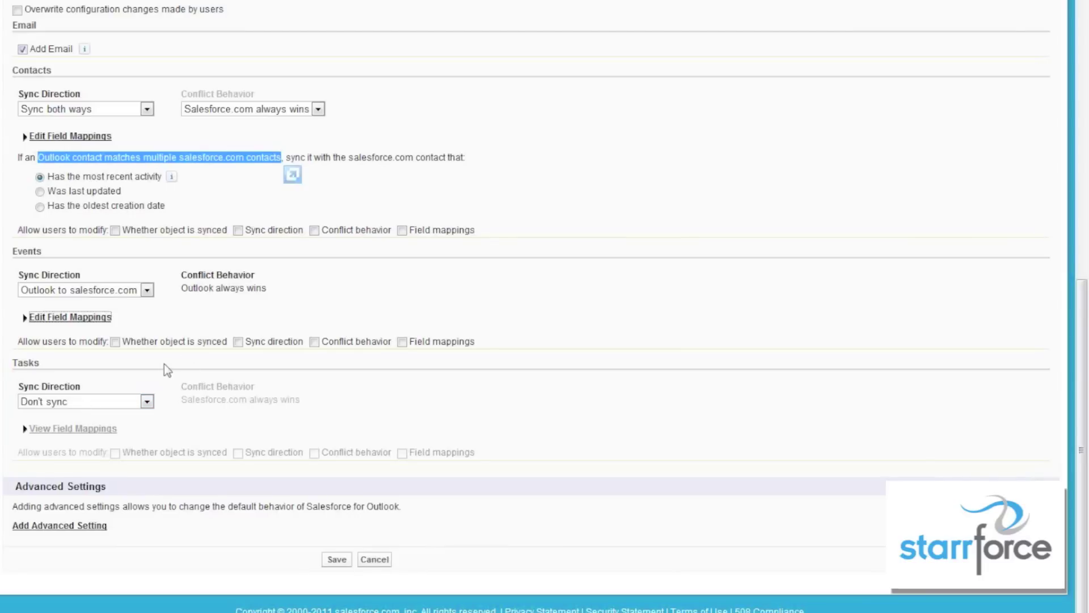
Set Tasks to Sync both ways with Salesforce.com always winning conflicts.
{"action": "left_click", "coordinate": [148, 403]}
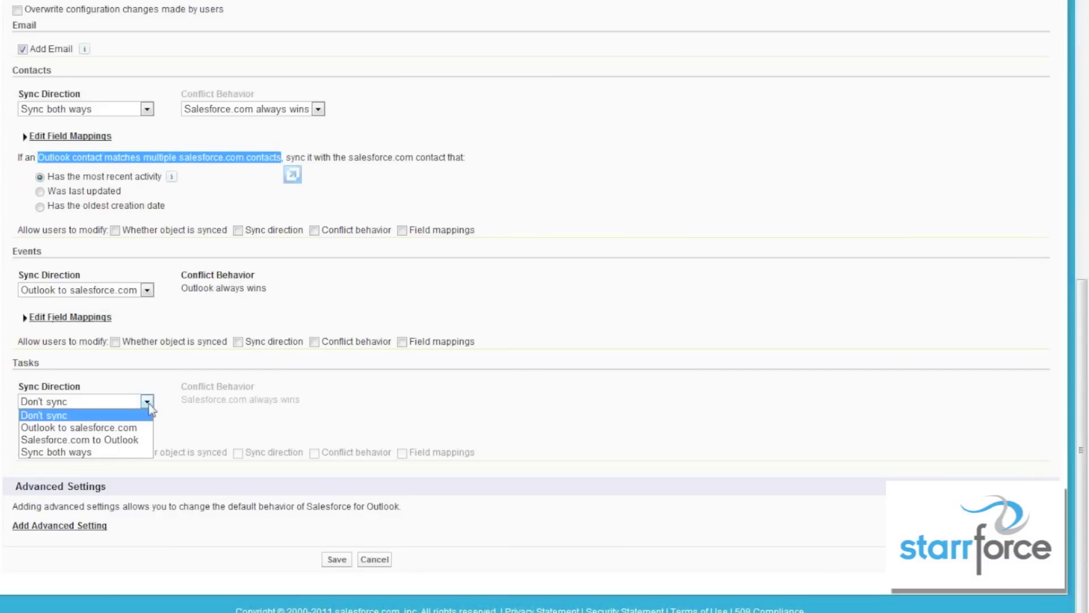
{"action": "left_click", "coordinate": [119, 430]}
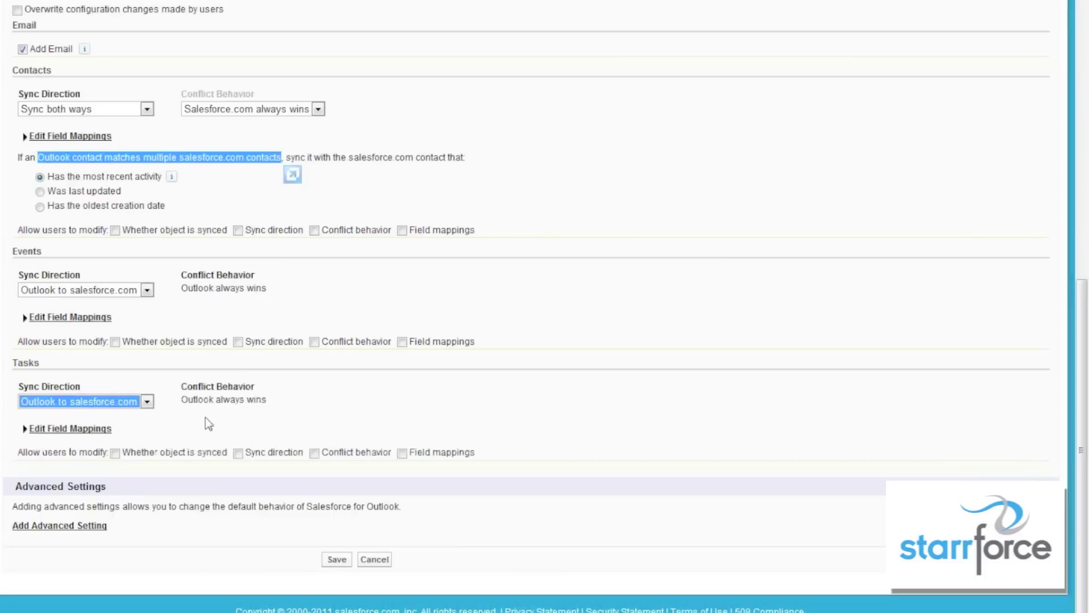
{"action": "left_click", "coordinate": [149, 403]}
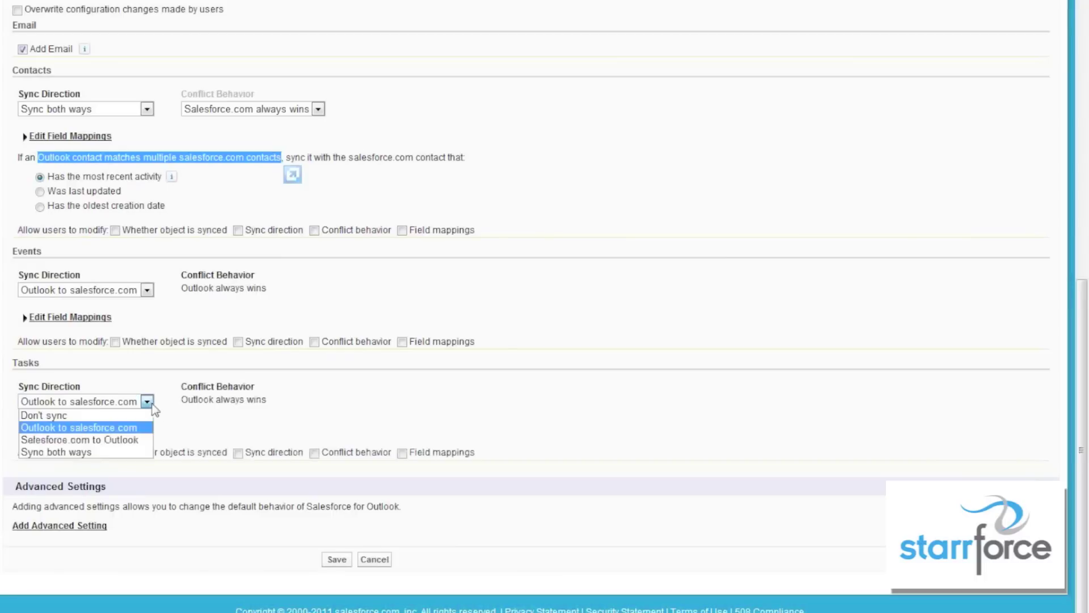
{"action": "left_click", "coordinate": [101, 453]}
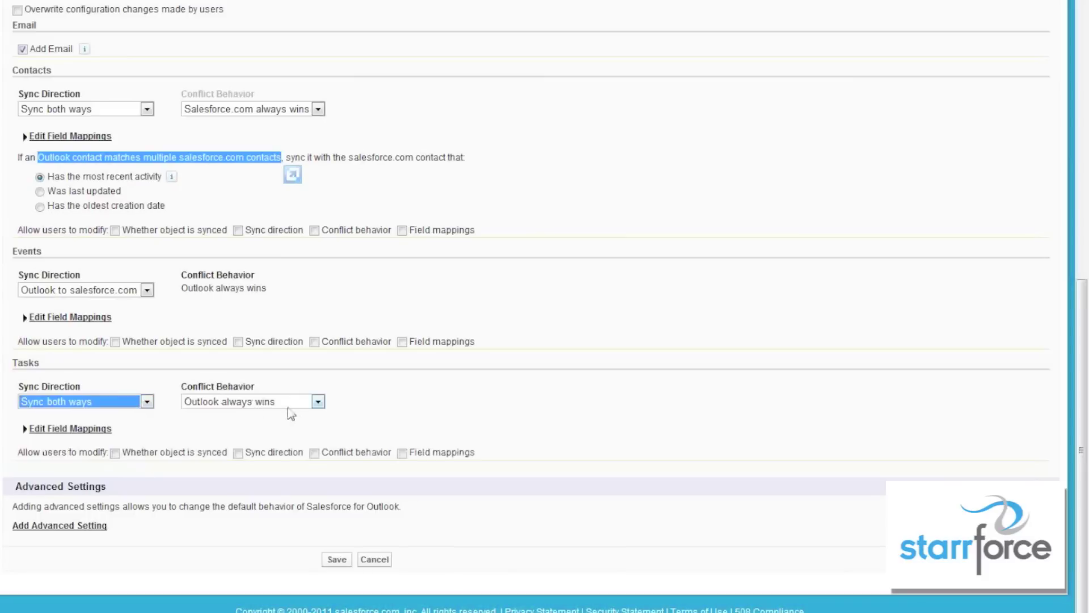
{"action": "left_click", "coordinate": [317, 401]}
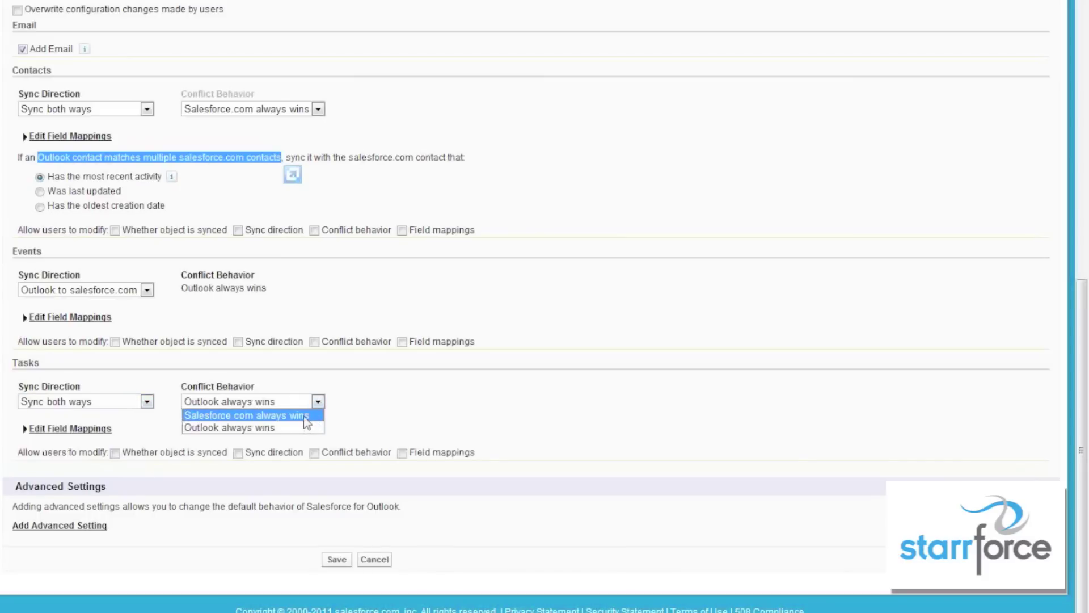
{"action": "left_click", "coordinate": [305, 416]}
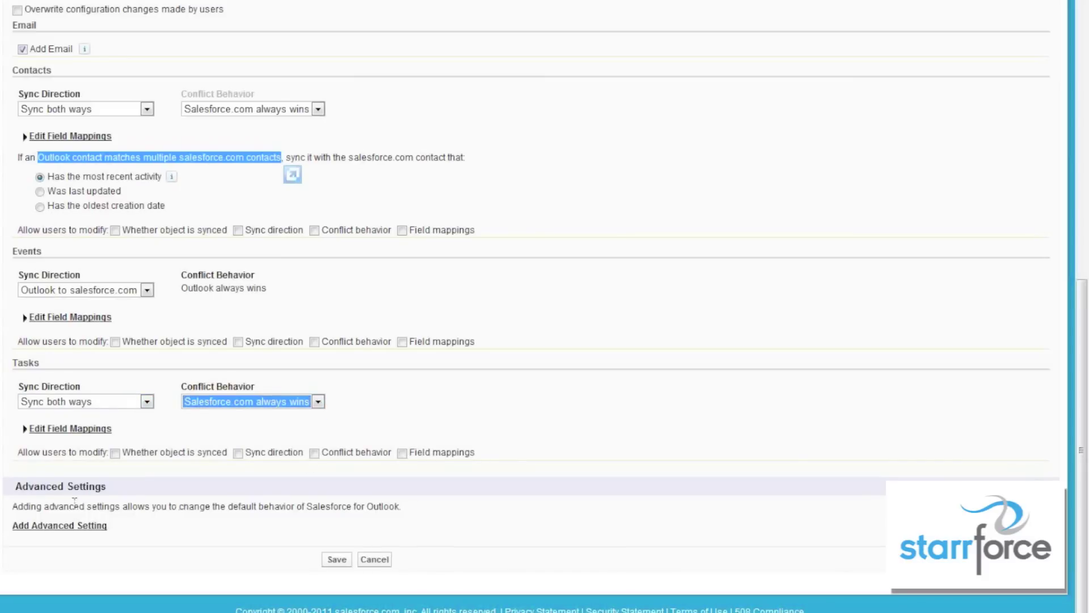
{"action": "left_click", "coordinate": [63, 526]}
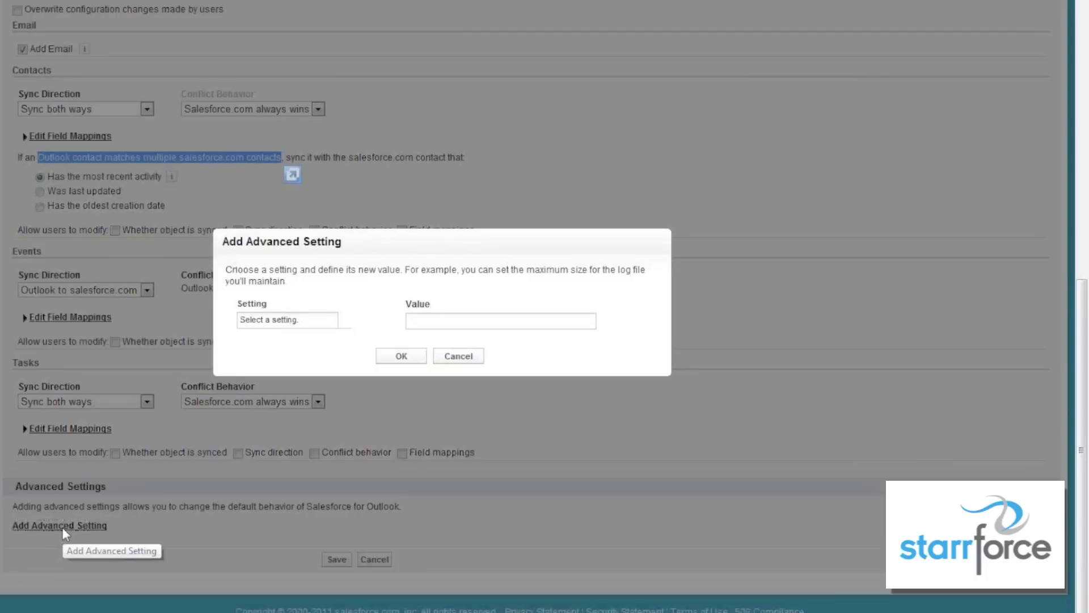
{"action": "left_click", "coordinate": [344, 319]}
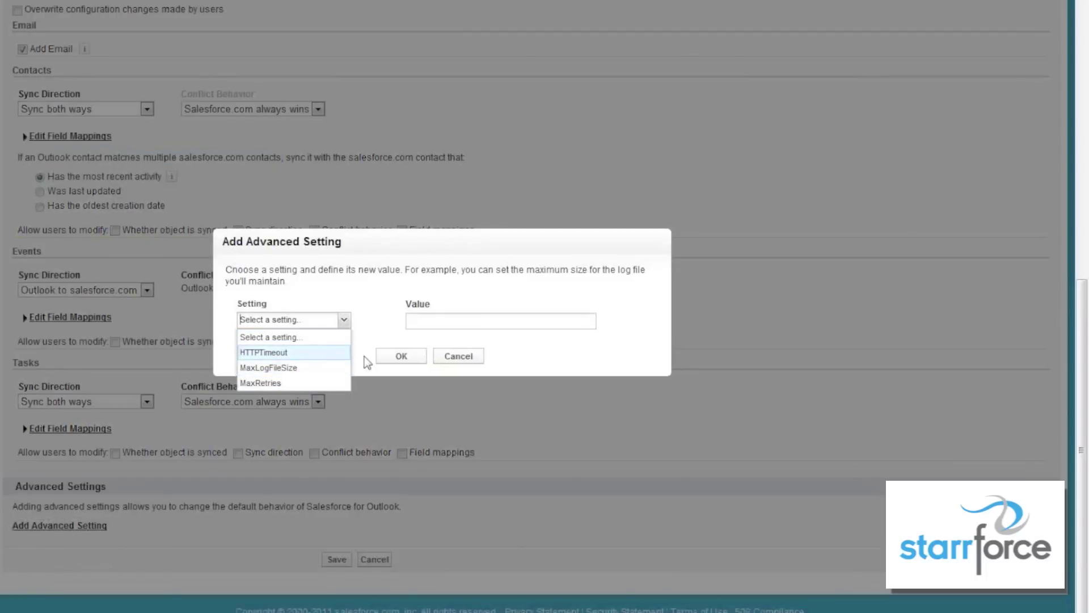
{"action": "left_click", "coordinate": [458, 357]}
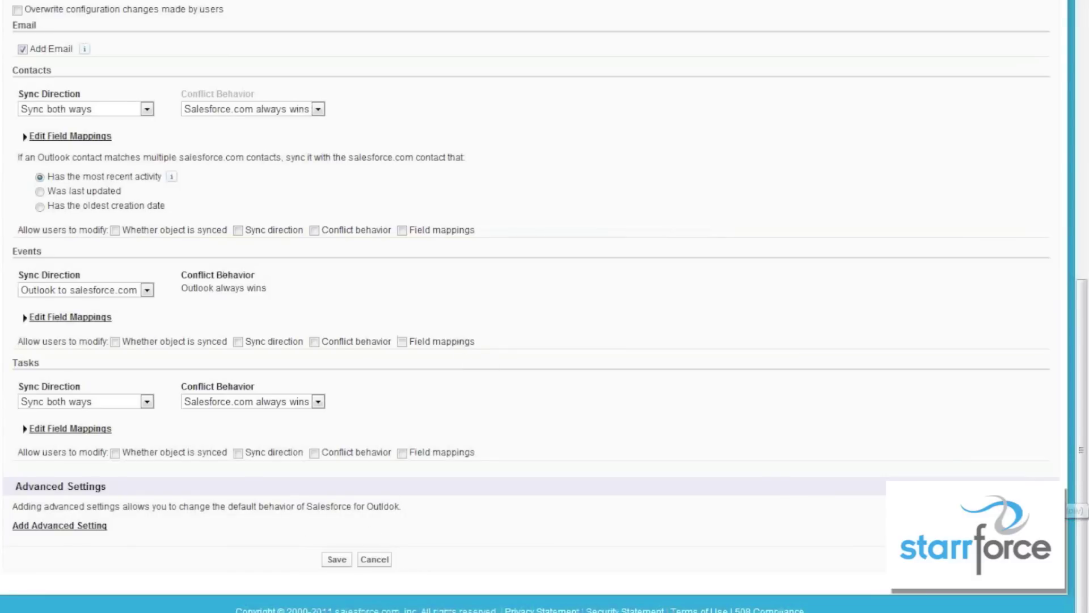
{"action": "scroll", "coordinate": [545, 306], "scroll_direction": "up", "scroll_amount": 1}
{"action": "scroll", "coordinate": [545, 306], "scroll_direction": "up", "scroll_amount": 3}
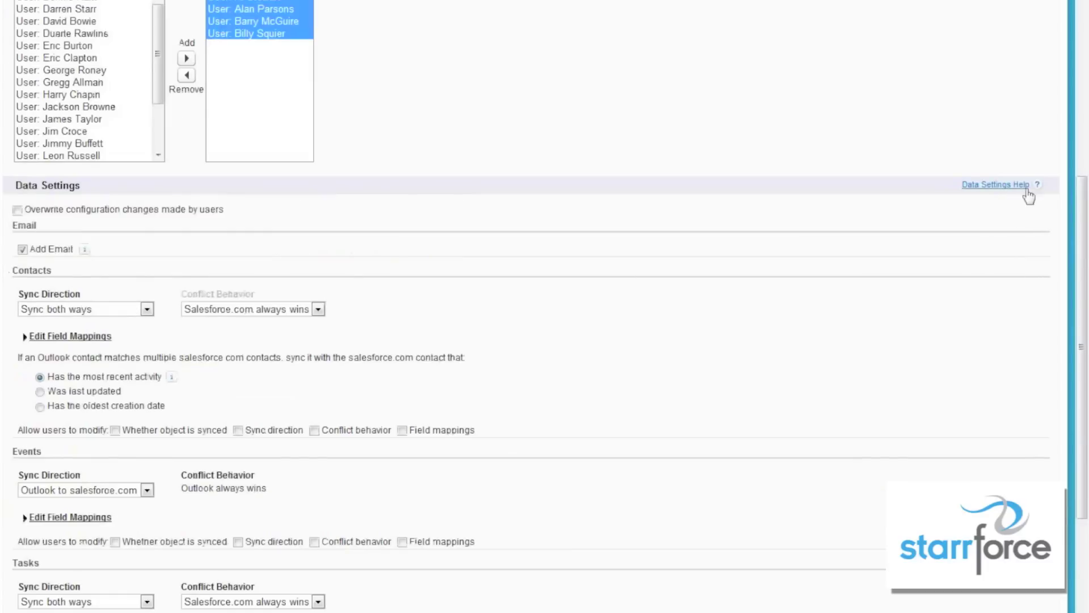
{"action": "scroll", "coordinate": [989, 223], "scroll_direction": "down", "scroll_amount": 3}
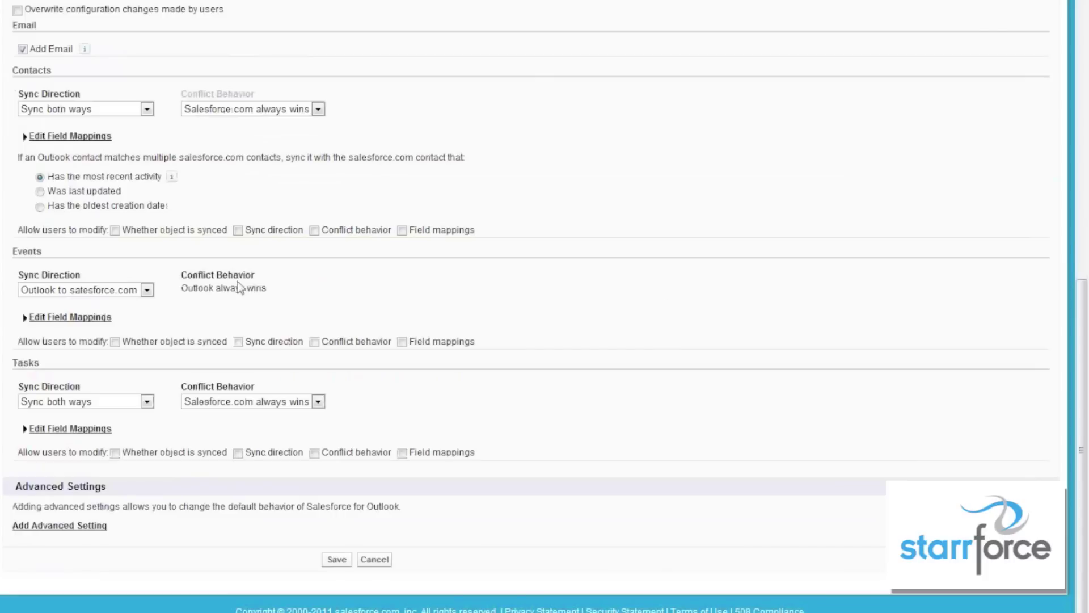
Save the Test 2 Outlook configuration, arriving on the Test 2 Data Set page.
{"action": "left_click", "coordinate": [336, 559]}
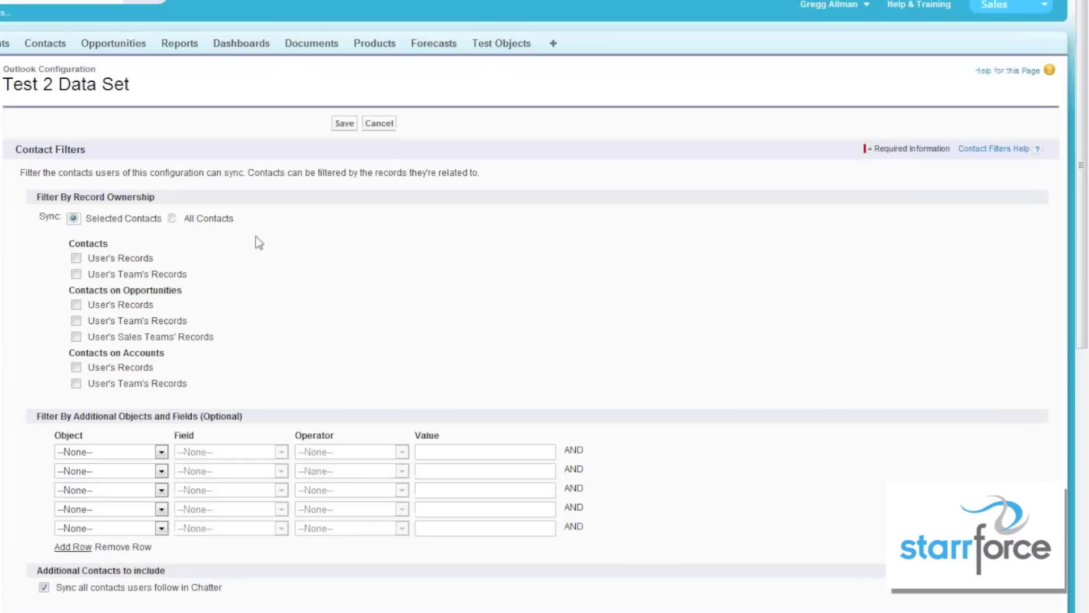
{"action": "left_click_drag", "start_coordinate": [134, 97], "coordinate": [77, 102]}
{"action": "left_click", "coordinate": [291, 308]}
Tick every ownership checkbox under Contacts, Contacts on Opportunities and Contacts on Accounts.
{"action": "left_click", "coordinate": [77, 259]}
{"action": "left_click", "coordinate": [77, 275]}
{"action": "left_click", "coordinate": [76, 305]}
{"action": "left_click", "coordinate": [76, 321]}
{"action": "left_click", "coordinate": [76, 336]}
{"action": "scroll", "coordinate": [160, 353], "scroll_direction": "down", "scroll_amount": 2}
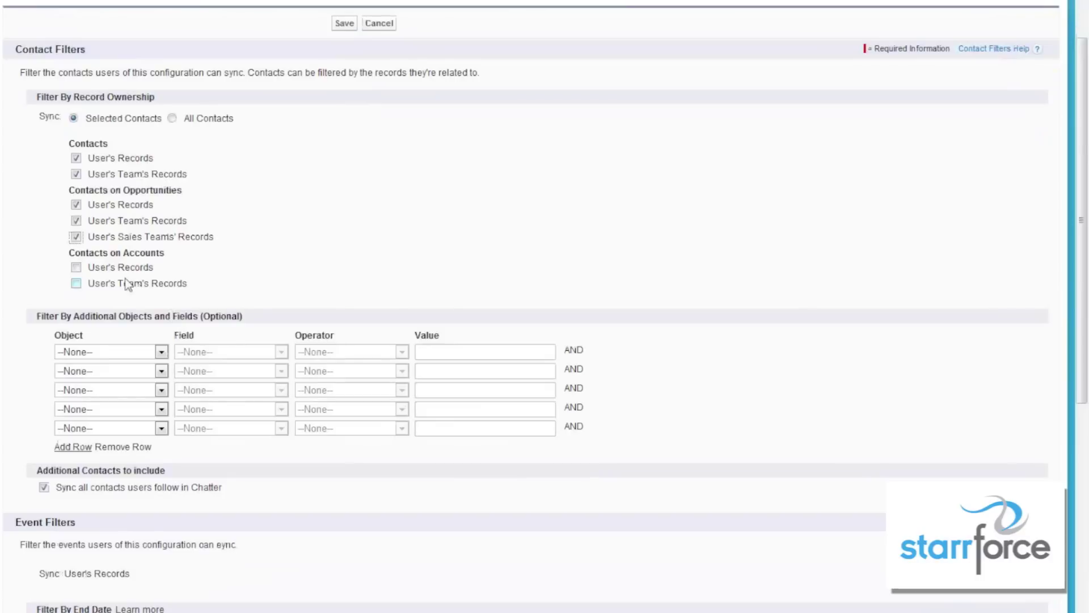
{"action": "left_click", "coordinate": [76, 267]}
{"action": "left_click", "coordinate": [76, 283]}
Add a data set filter: Contact Email contains '@'.
{"action": "left_click", "coordinate": [162, 352]}
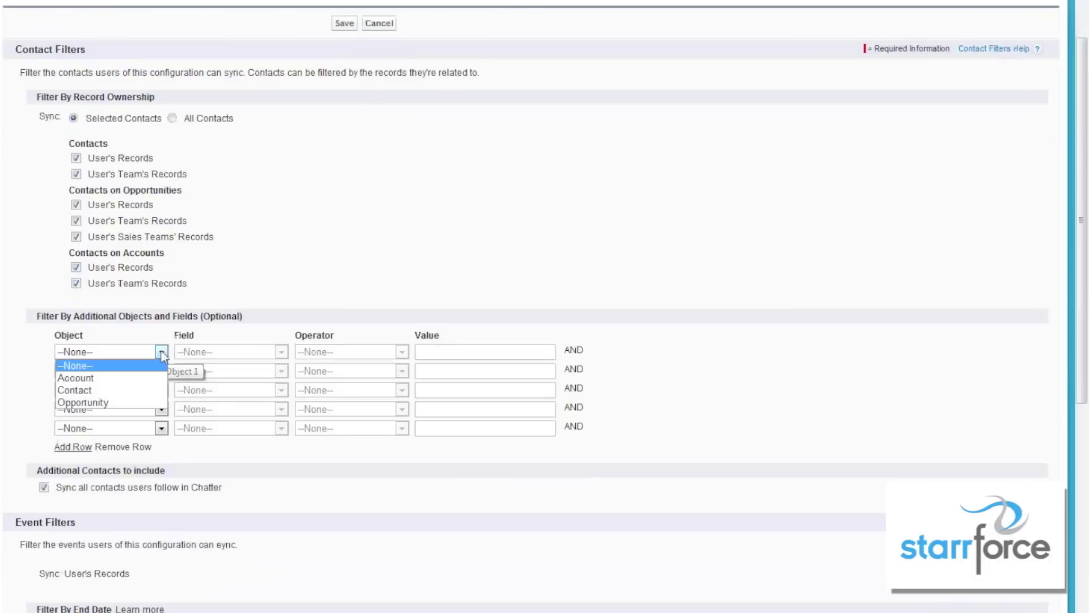
{"action": "left_click", "coordinate": [128, 394]}
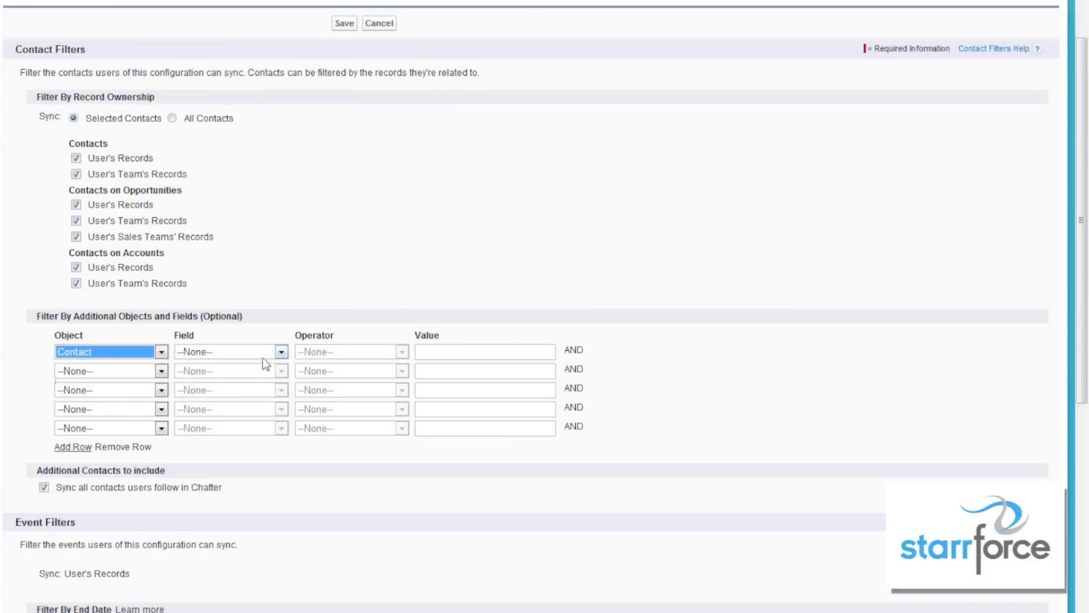
{"action": "left_click", "coordinate": [282, 352]}
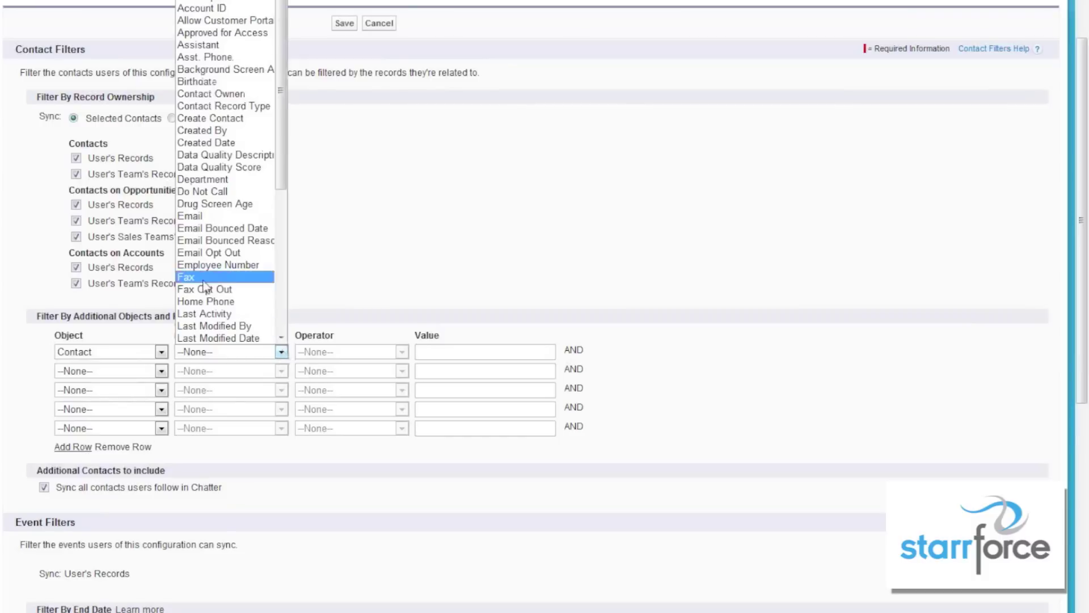
{"action": "left_click", "coordinate": [199, 217]}
{"action": "left_click", "coordinate": [401, 352]}
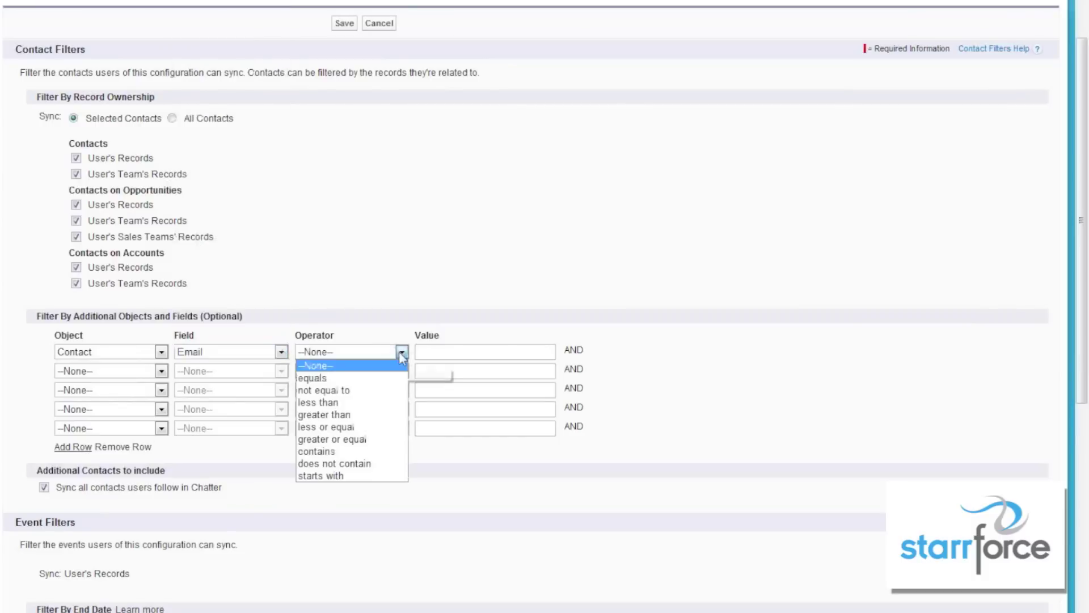
{"action": "left_click", "coordinate": [367, 452]}
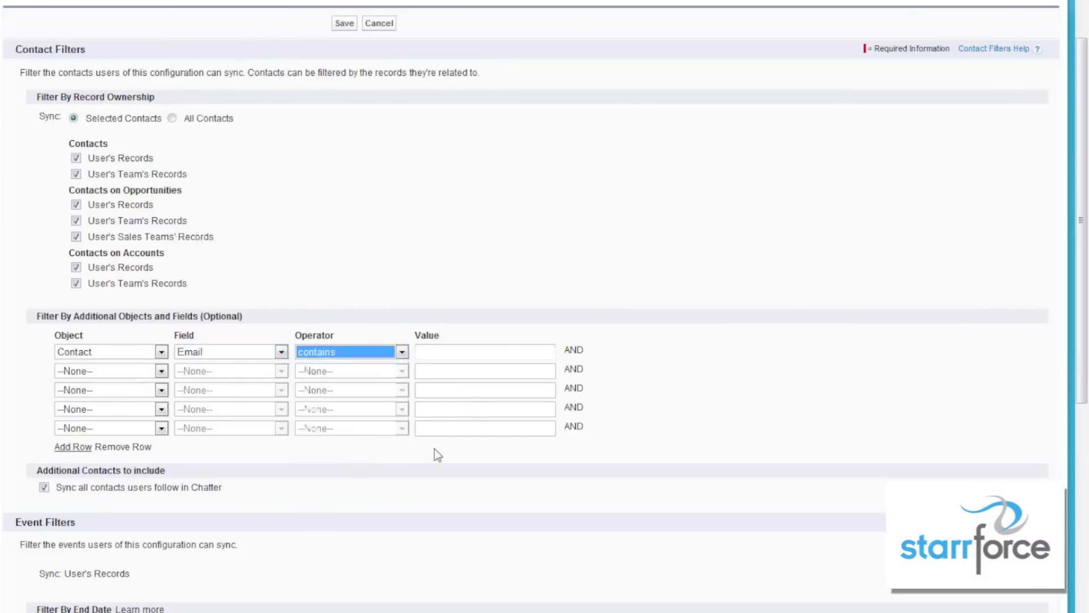
{"action": "left_click", "coordinate": [438, 351]}
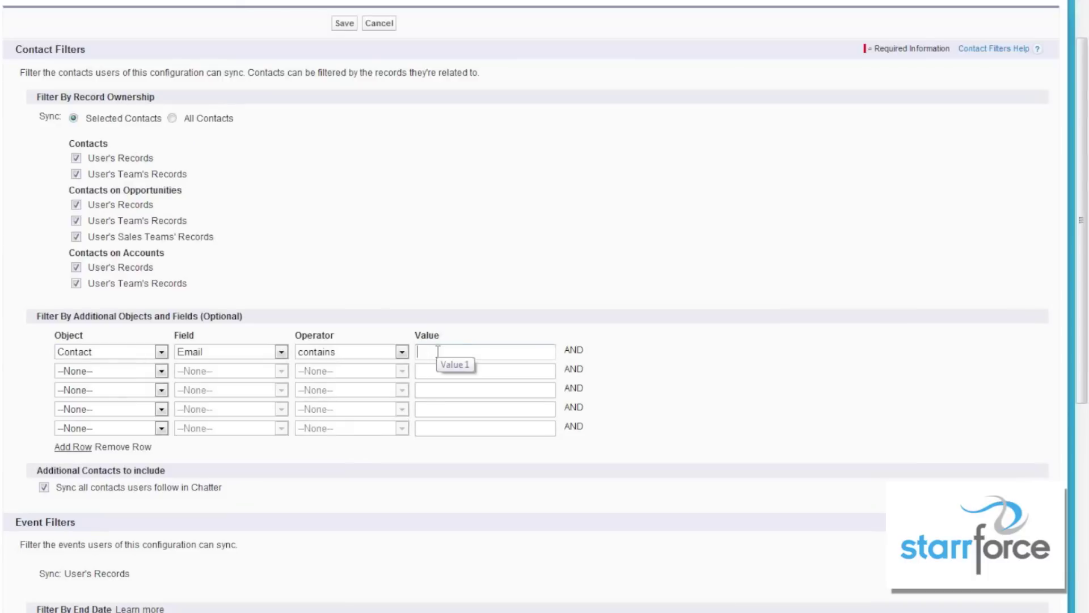
{"action": "type", "text": "@"}
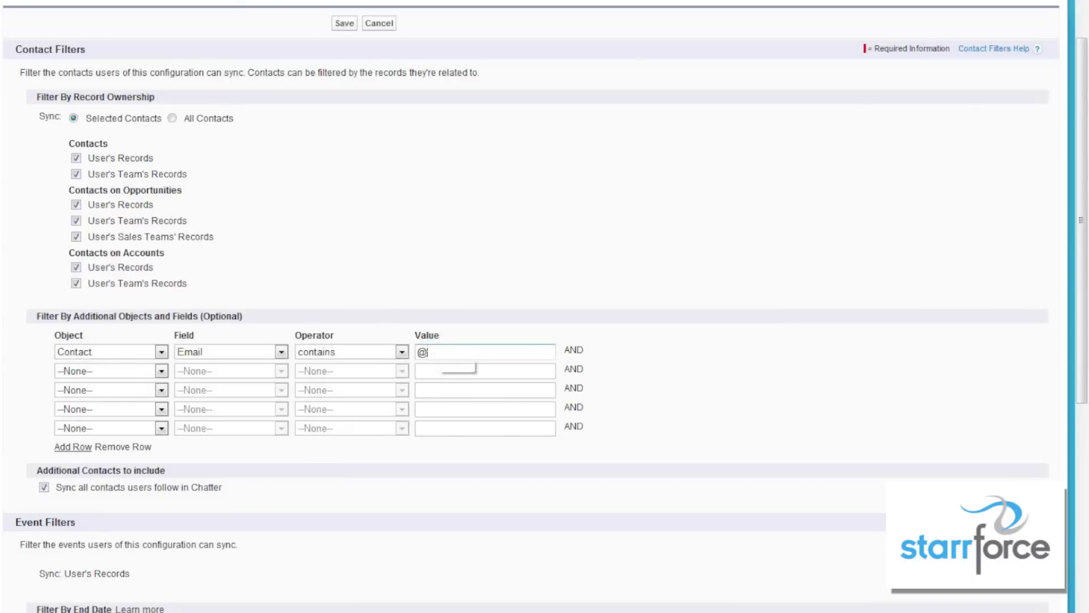
{"action": "scroll", "coordinate": [374, 411], "scroll_direction": "down", "scroll_amount": 3}
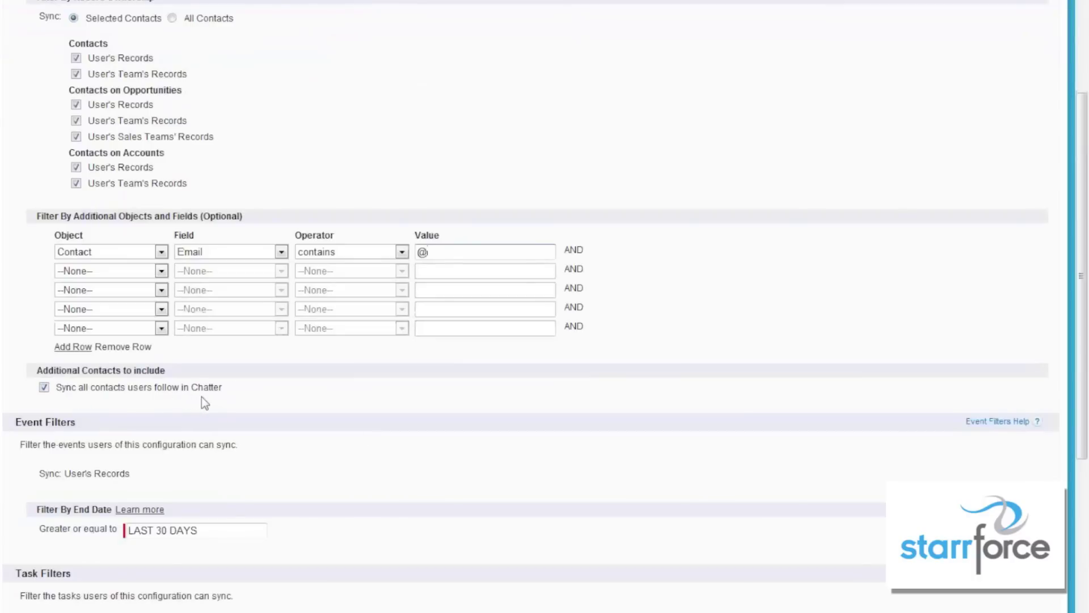
{"action": "scroll", "coordinate": [210, 400], "scroll_direction": "down", "scroll_amount": 3}
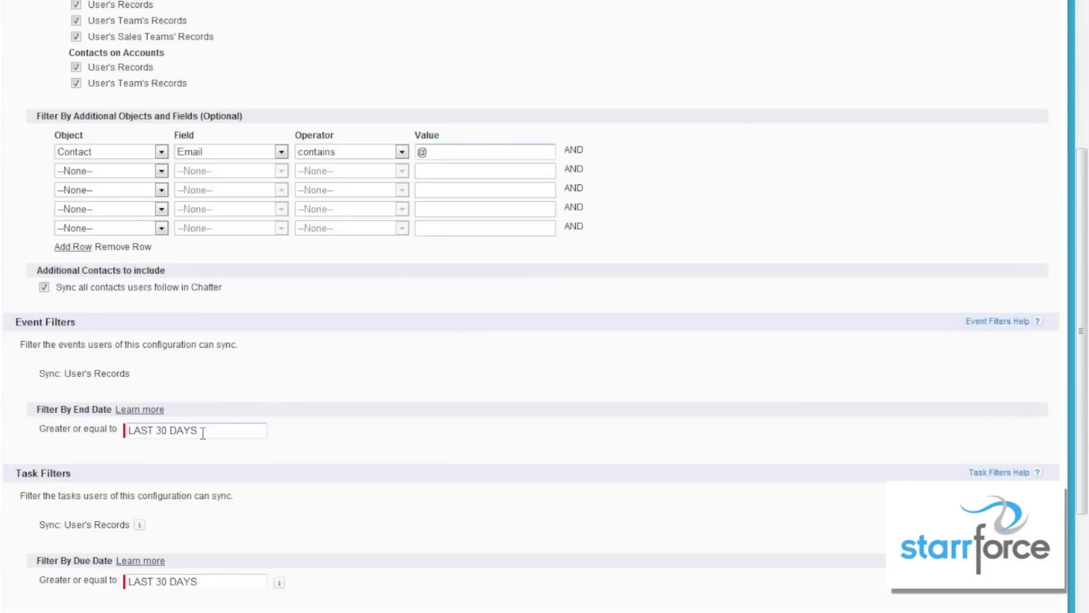
{"action": "scroll", "coordinate": [207, 448], "scroll_direction": "down", "scroll_amount": 3}
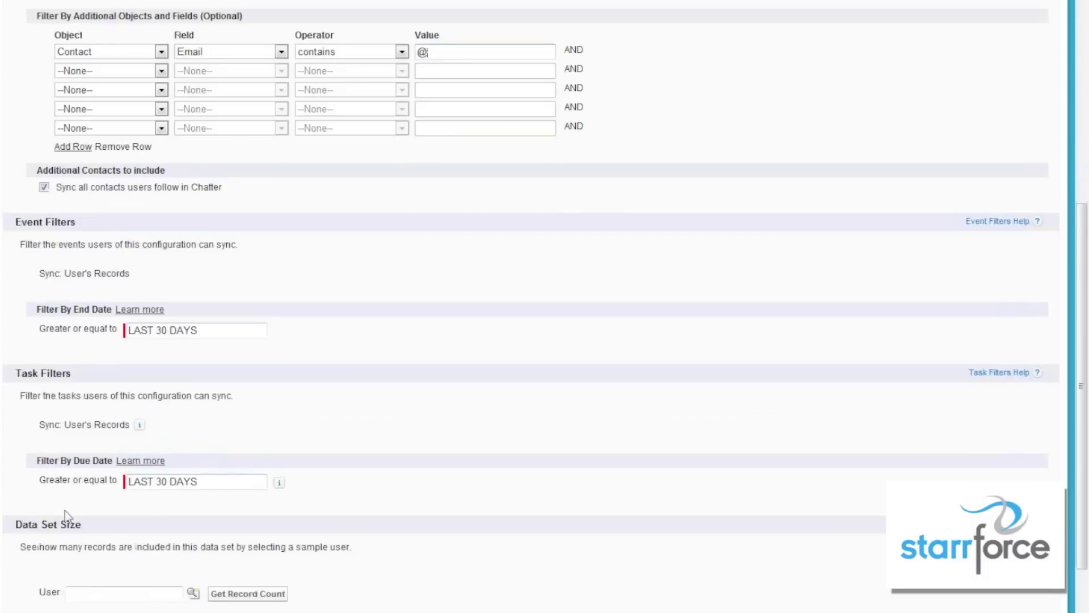
{"action": "scroll", "coordinate": [69, 516], "scroll_direction": "down", "scroll_amount": 3}
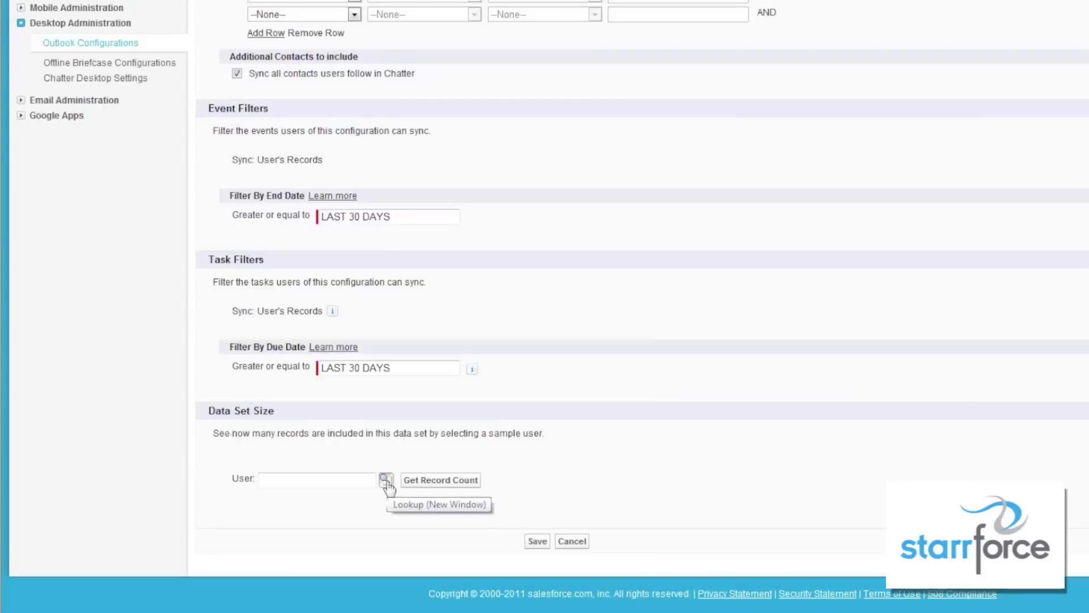
Pick a sample user by searching 'all', then get the record count: Contact 6, Total 6.
{"action": "left_click", "coordinate": [193, 497]}
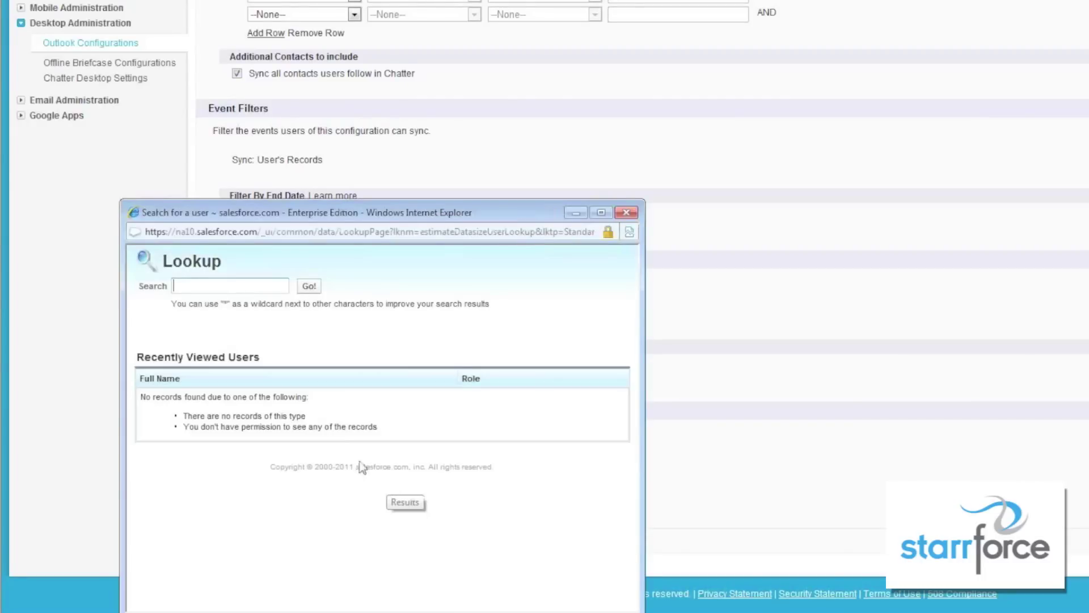
{"action": "left_click", "coordinate": [198, 285]}
{"action": "type", "text": "all"}
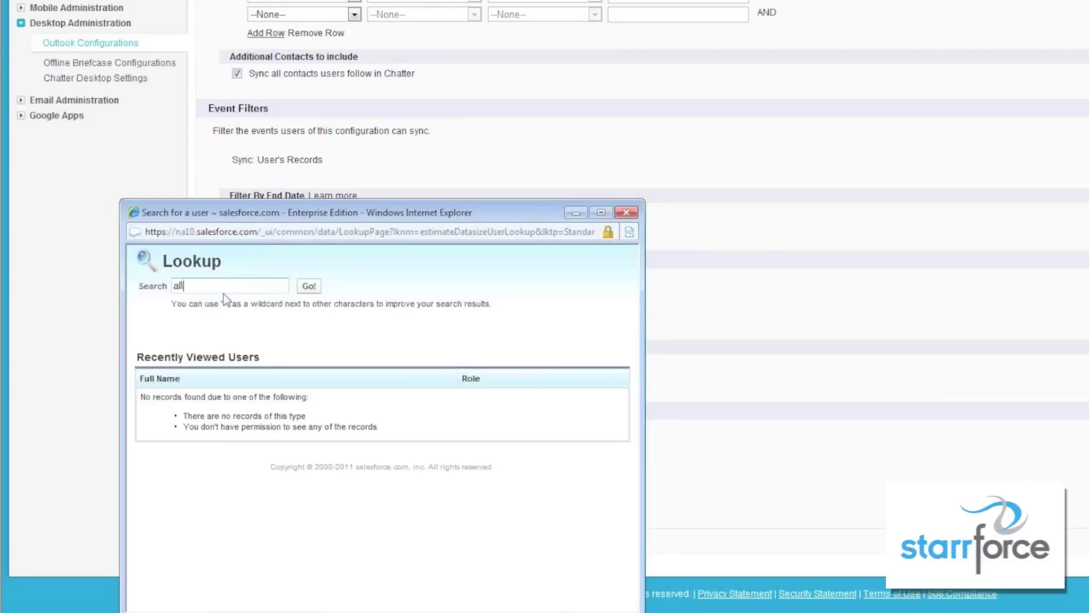
{"action": "left_click", "coordinate": [308, 286]}
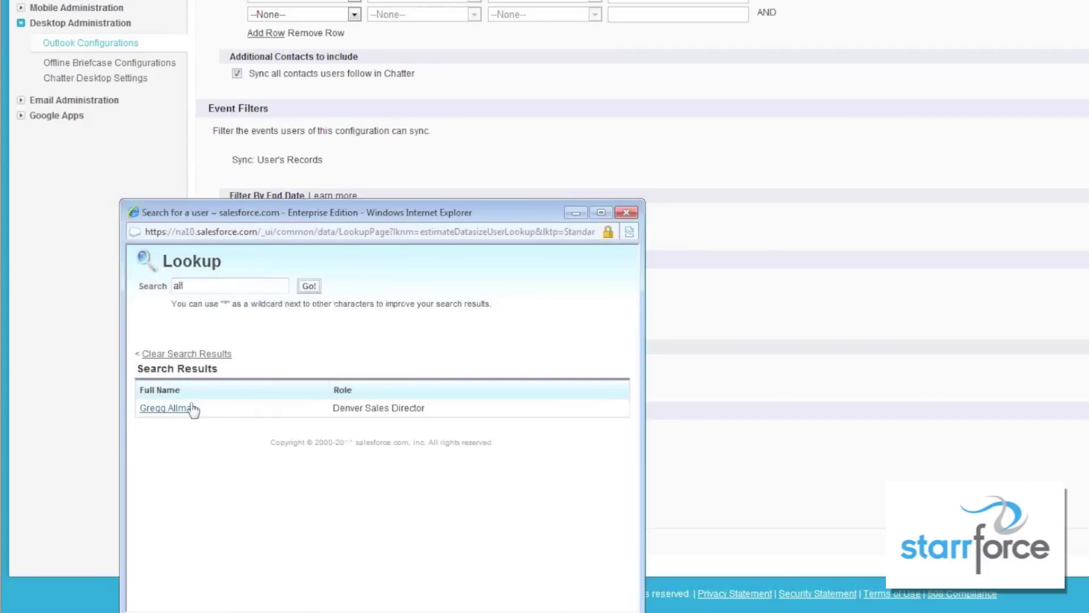
{"action": "left_click", "coordinate": [183, 409]}
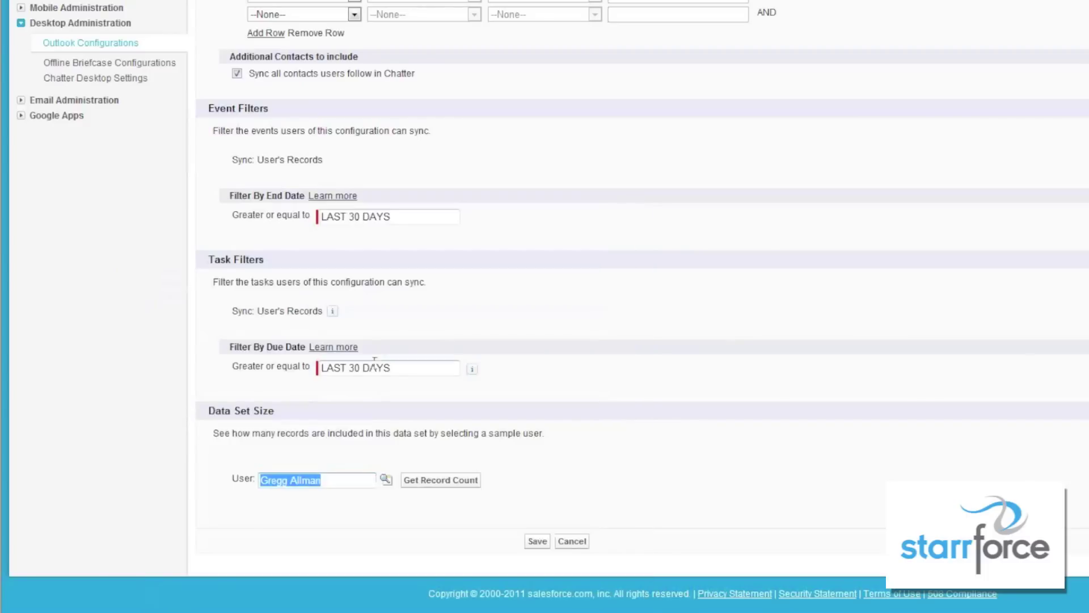
{"action": "left_click", "coordinate": [436, 484]}
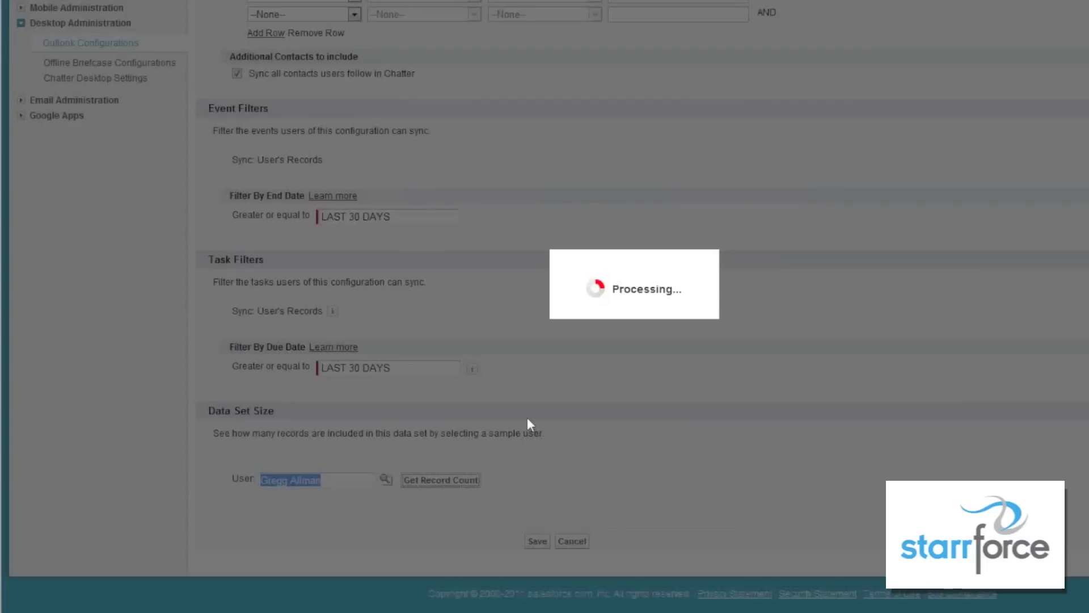
{"action": "scroll", "coordinate": [543, 422], "scroll_direction": "down", "scroll_amount": 8}
{"action": "scroll", "coordinate": [548, 422], "scroll_direction": "down", "scroll_amount": 2}
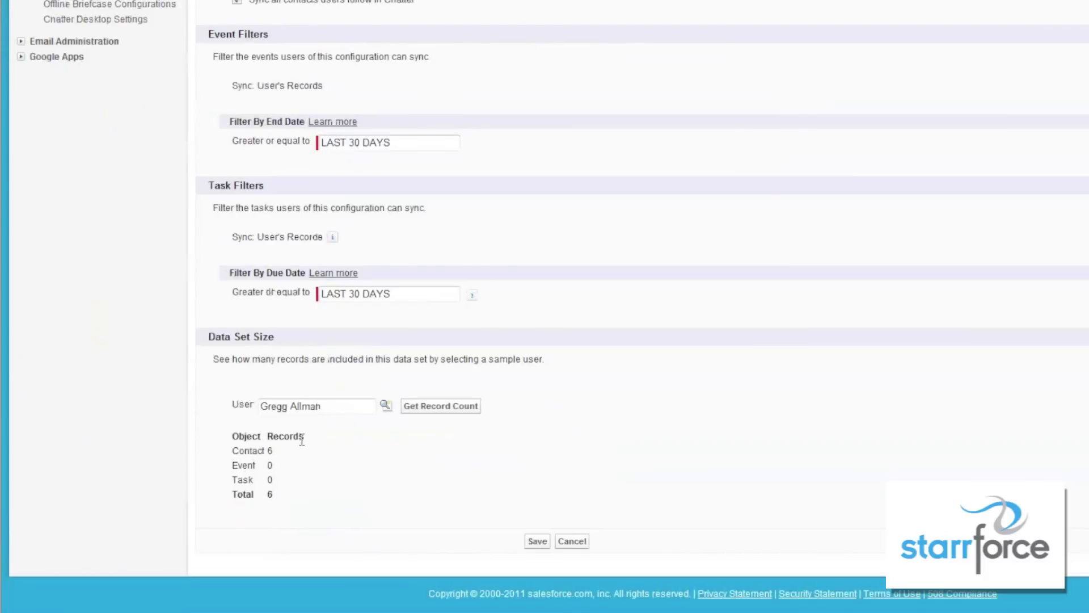
Save the Email contains @ contact data set and review the Test 2 configuration summary.
{"action": "left_click", "coordinate": [536, 542]}
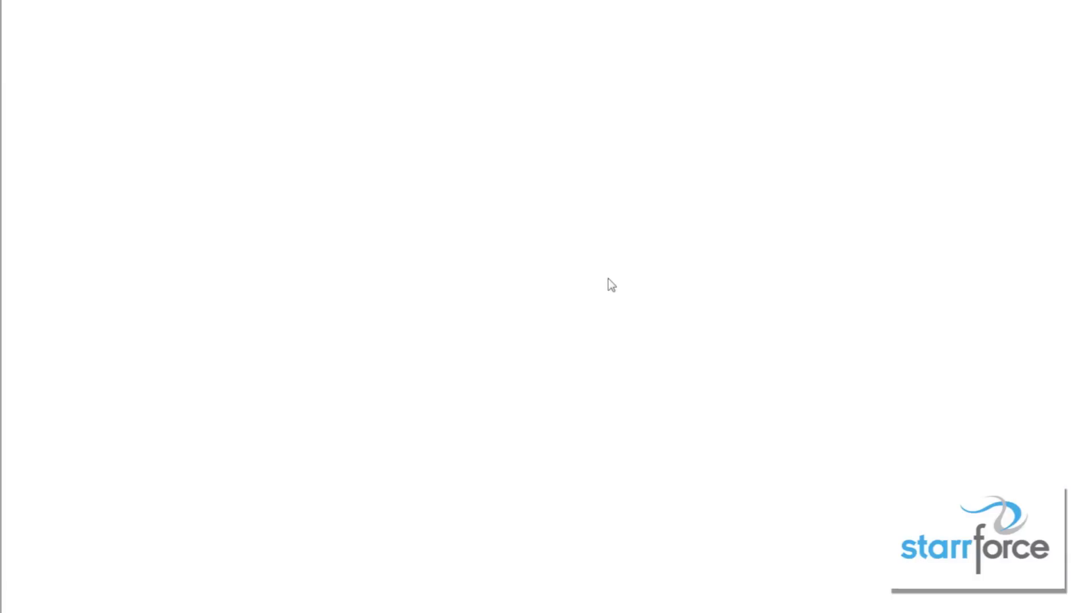
{"action": "scroll", "coordinate": [267, 409], "scroll_direction": "down", "scroll_amount": 3}
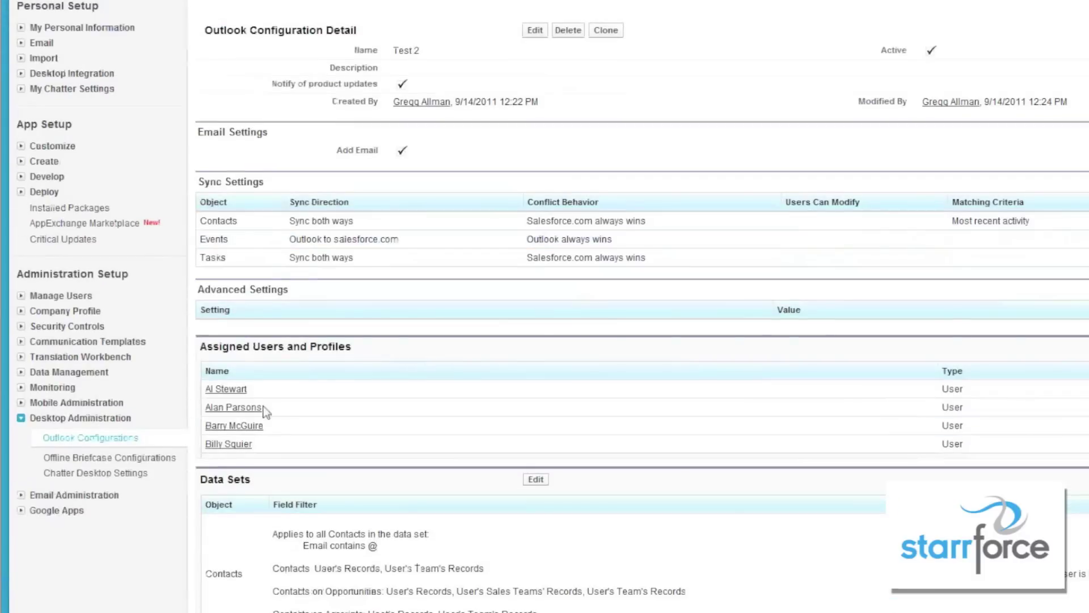